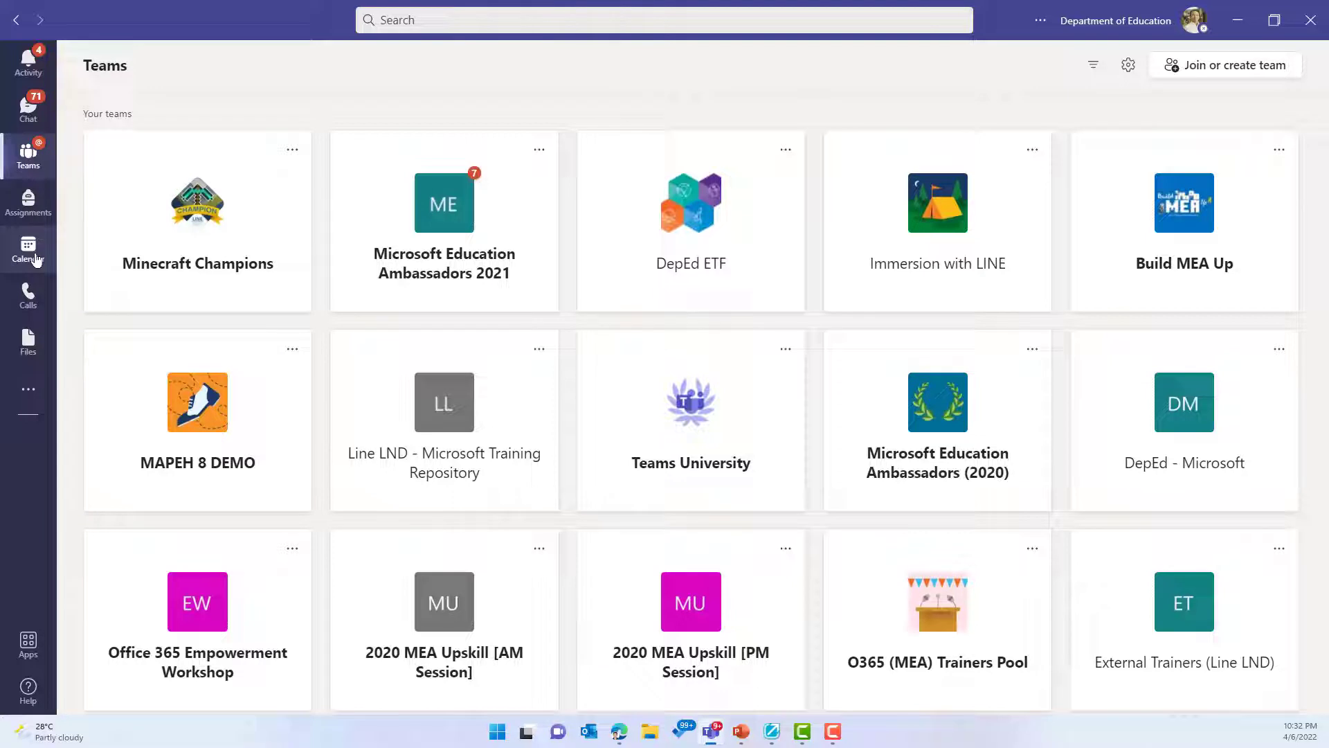
Open the calendar and locate the MEA Upskill Session 3 and Session 4 meetings on Thursday, April 7
{"action": "left_click", "coordinate": [28, 250]}
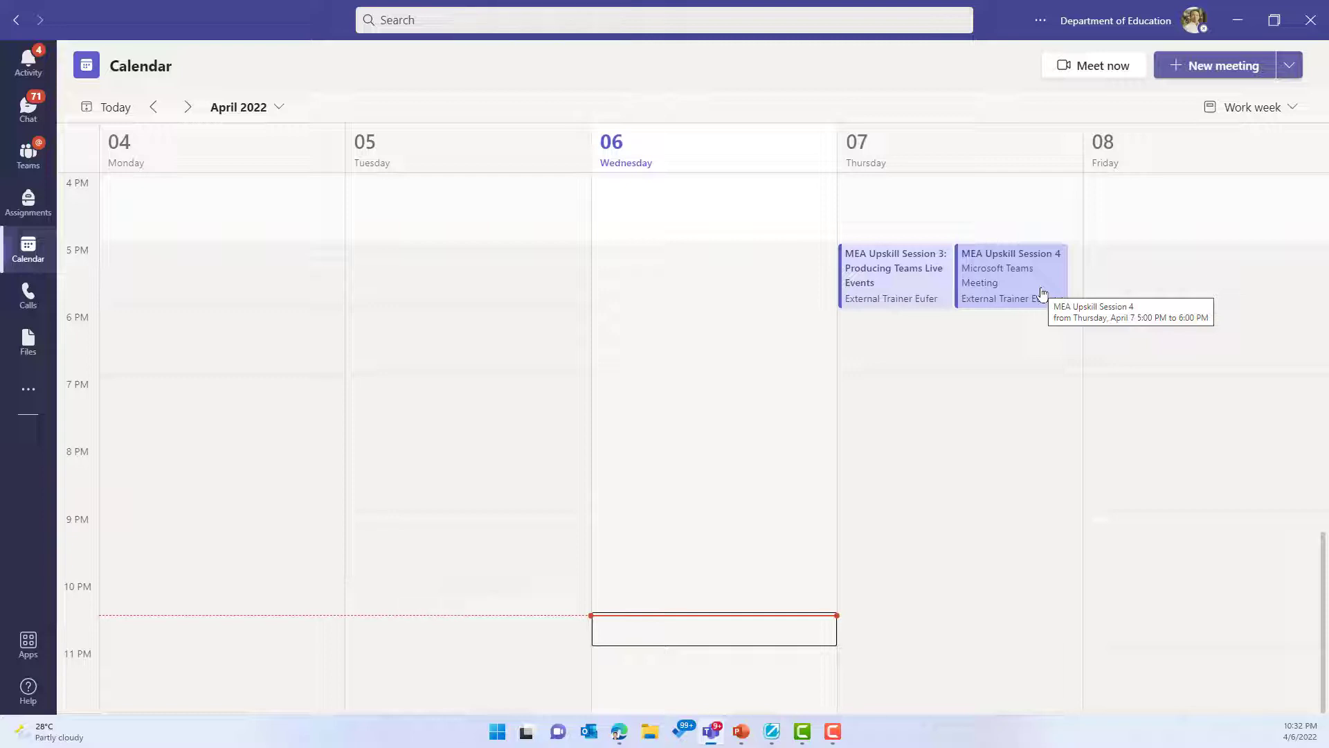
{"action": "left_click", "coordinate": [890, 288]}
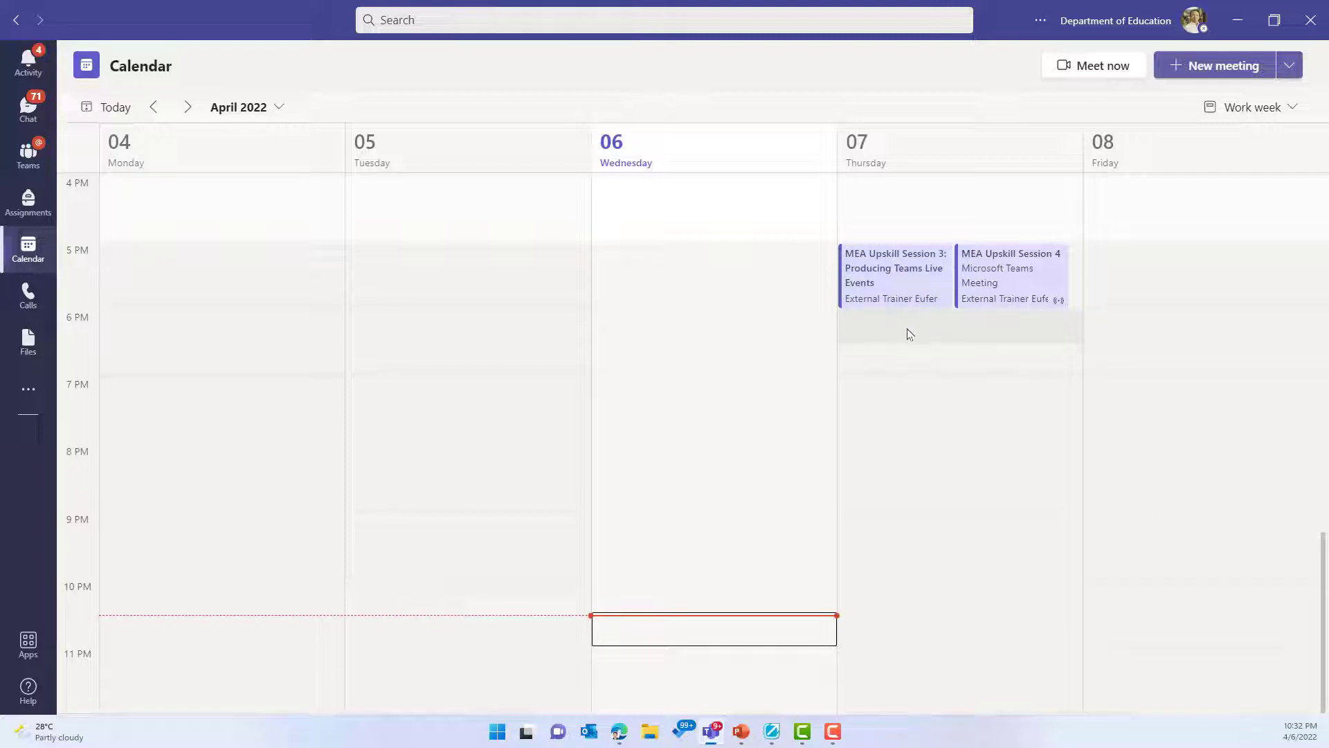
{"action": "left_click", "coordinate": [902, 288]}
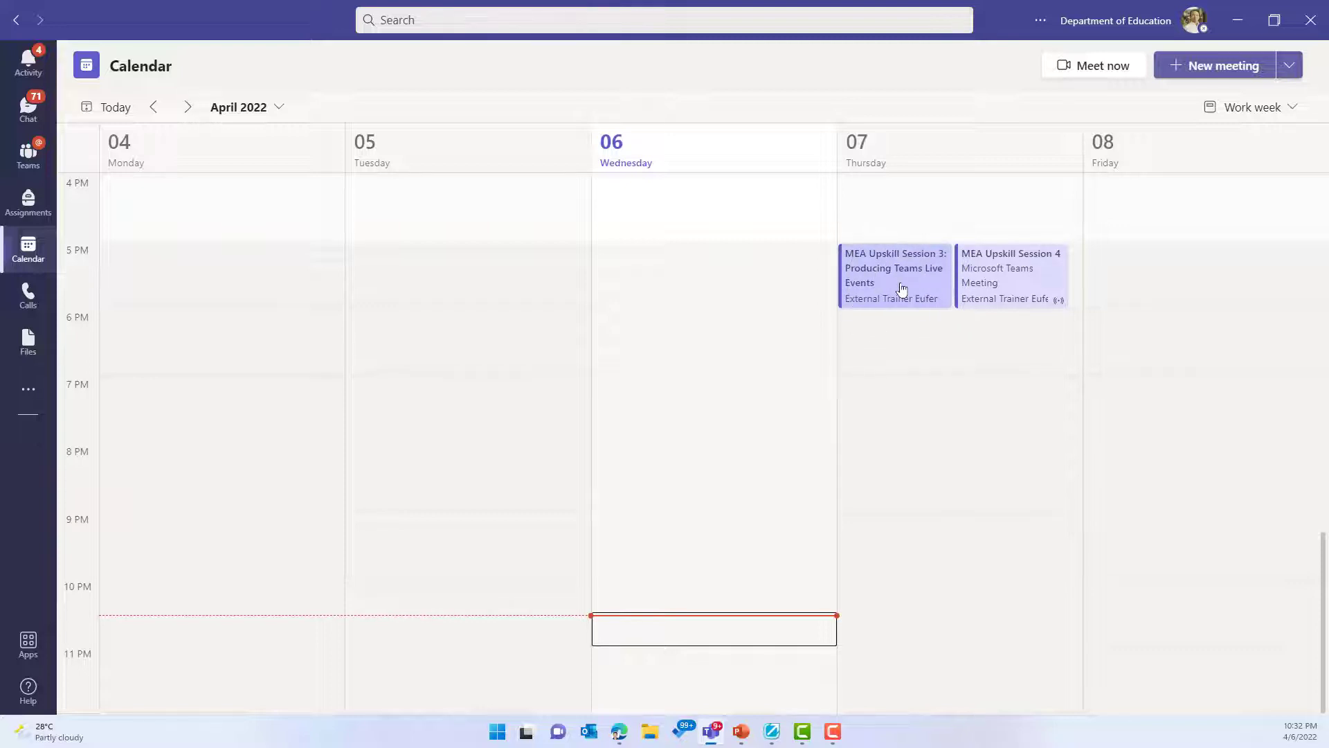
{"action": "left_click", "coordinate": [1039, 302]}
{"action": "left_click", "coordinate": [1039, 303]}
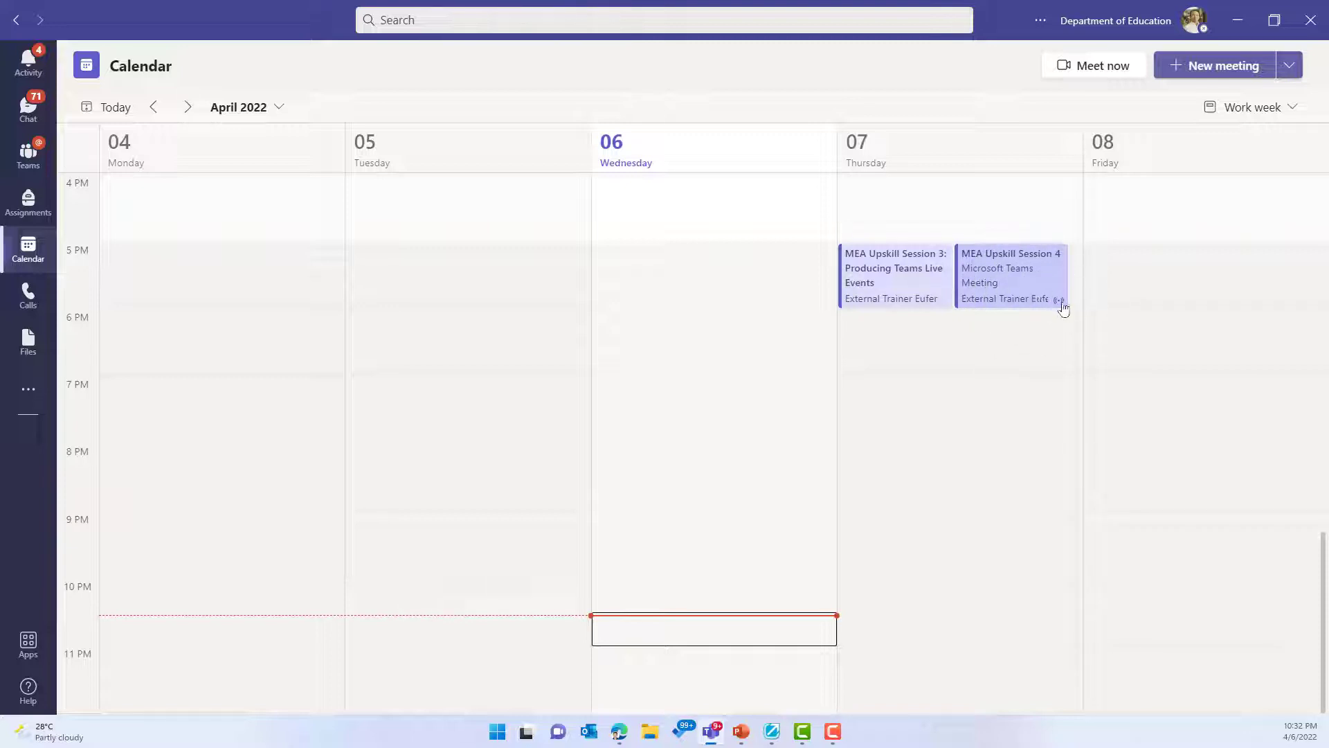
{"action": "left_click", "coordinate": [1060, 305]}
{"action": "left_click", "coordinate": [1059, 305]}
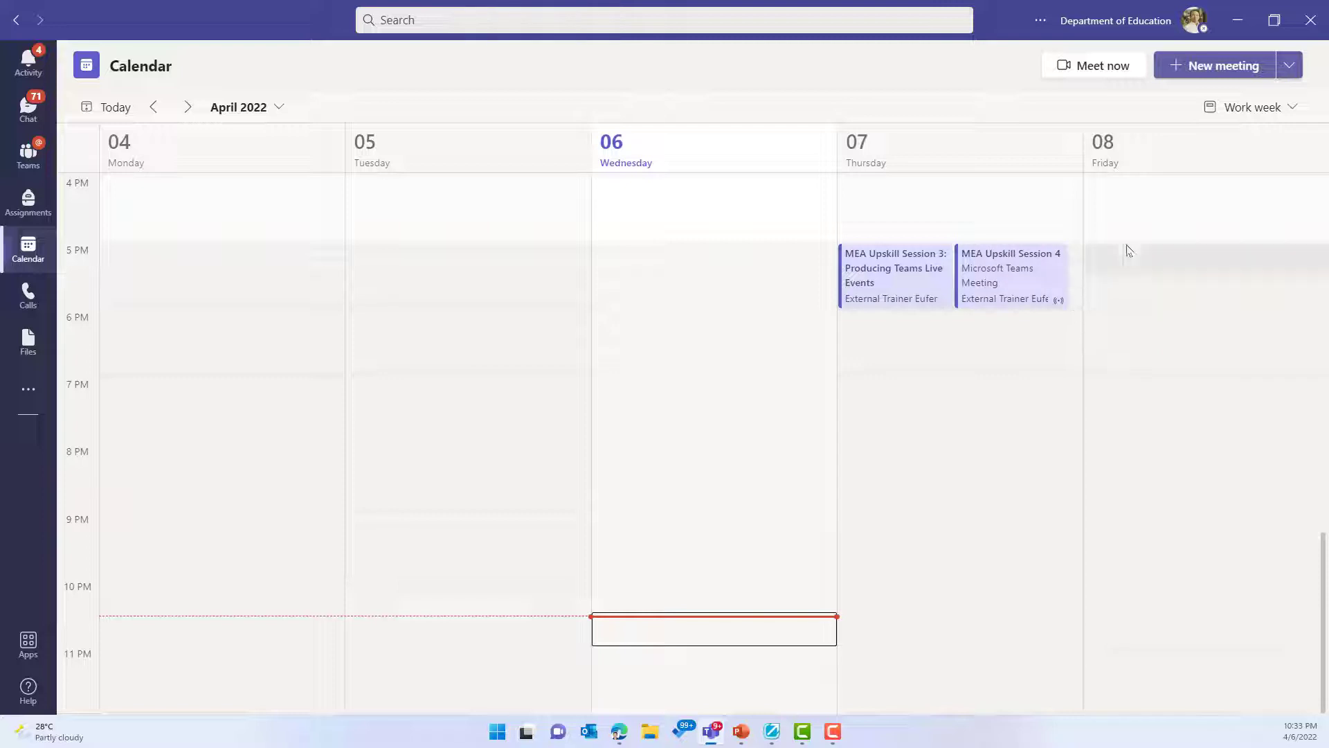
Examine the types of meeting that can be created, including Webinar and Live event
{"action": "left_click", "coordinate": [1292, 64]}
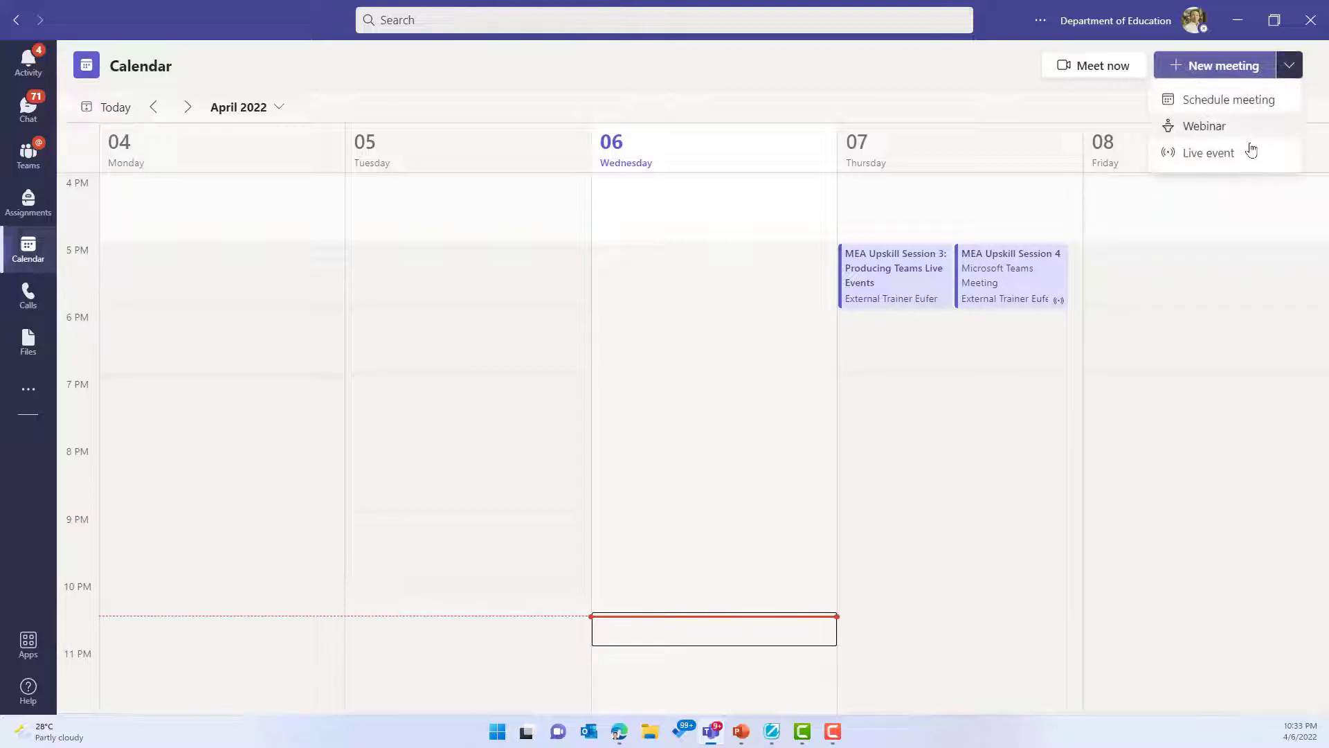
{"action": "left_click", "coordinate": [1240, 133]}
{"action": "left_click", "coordinate": [1179, 164]}
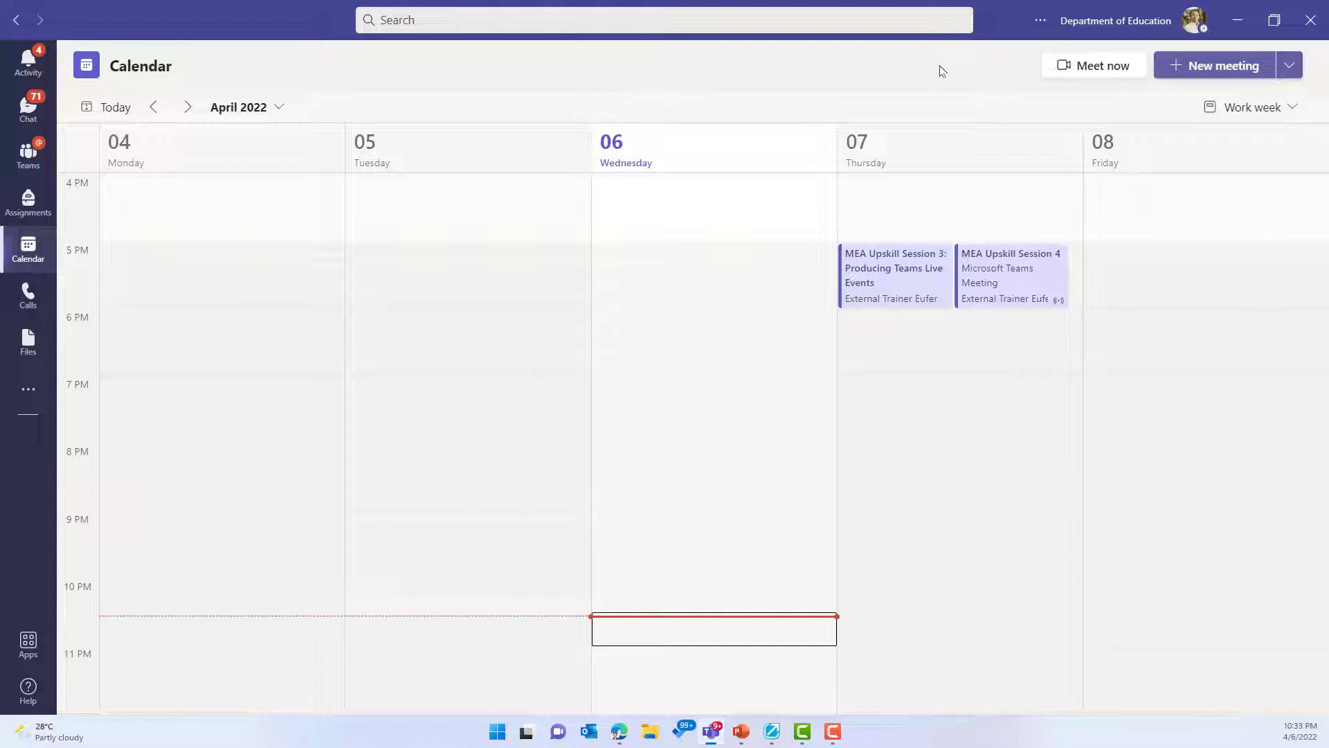
Open the MEA Upskill Session 4 event, review its details and get the attendee link
{"action": "left_click", "coordinate": [1014, 274]}
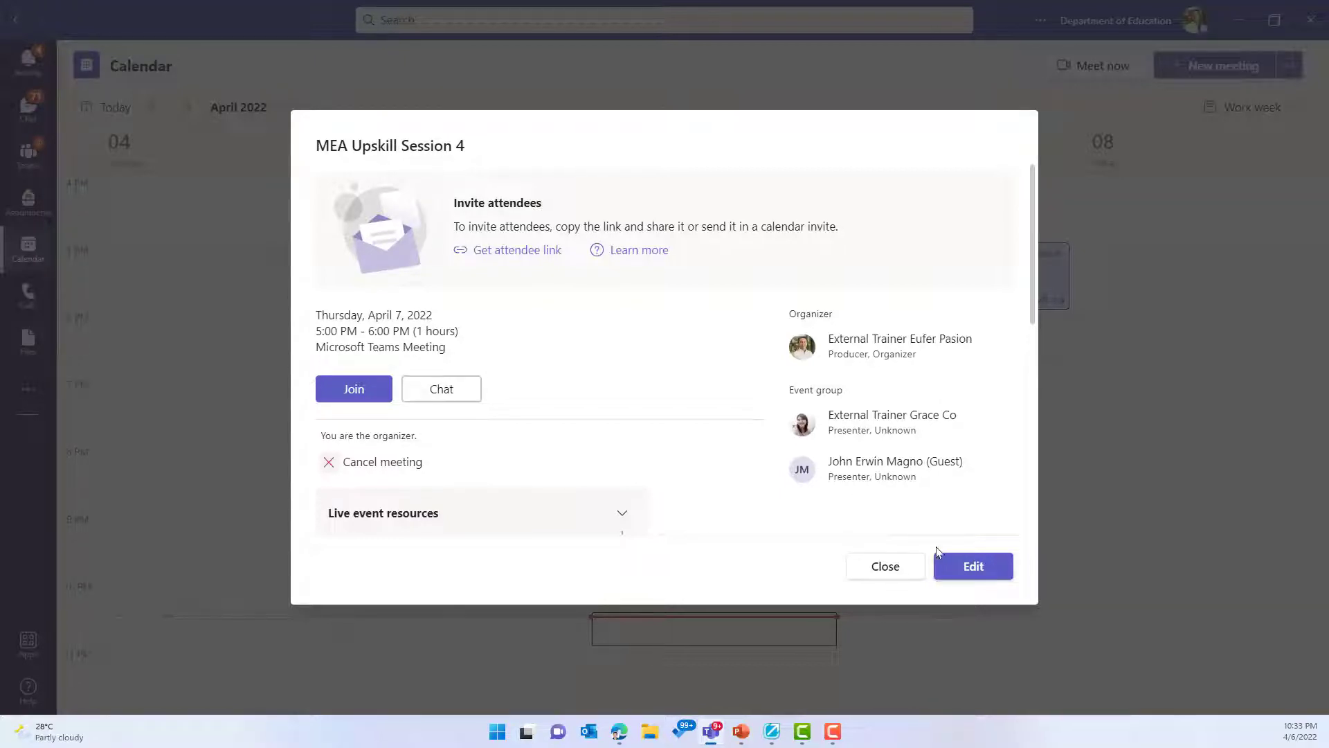
{"action": "left_click", "coordinate": [997, 572]}
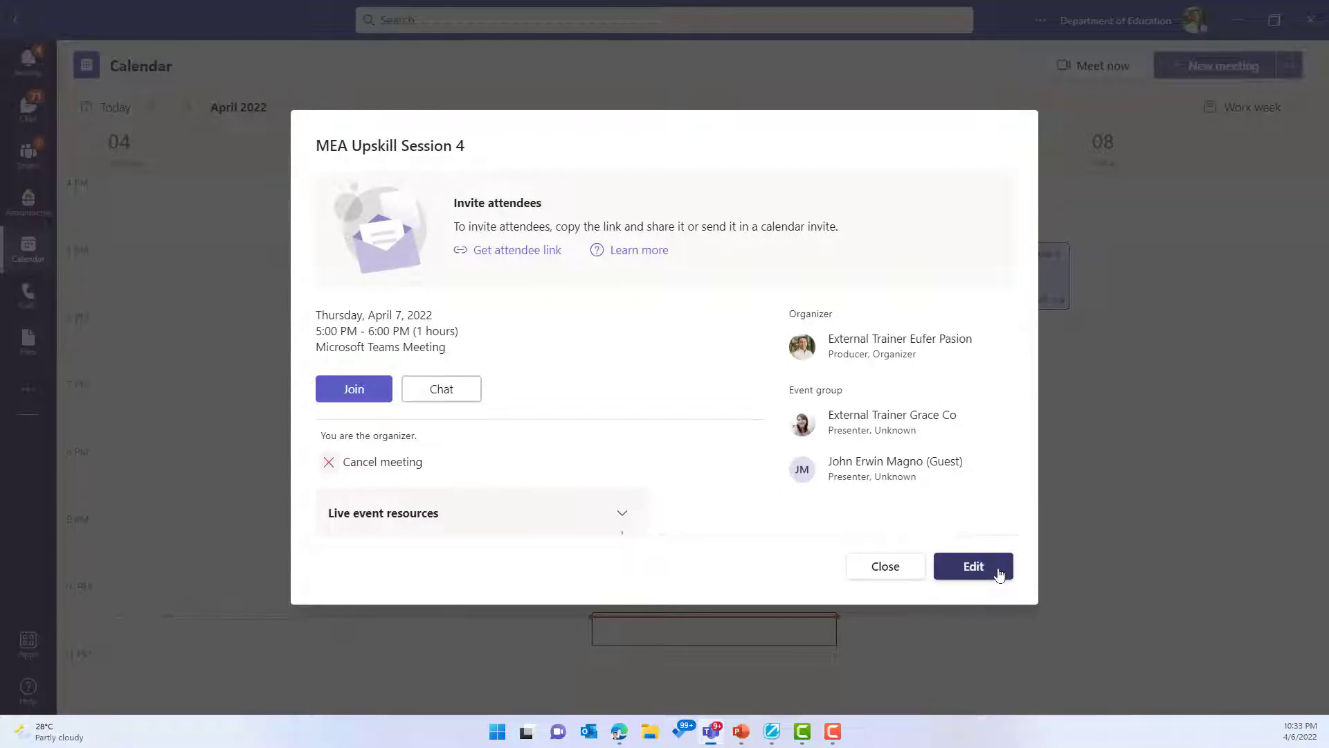
{"action": "scroll", "coordinate": [600, 385], "scroll_direction": "down", "scroll_amount": 2}
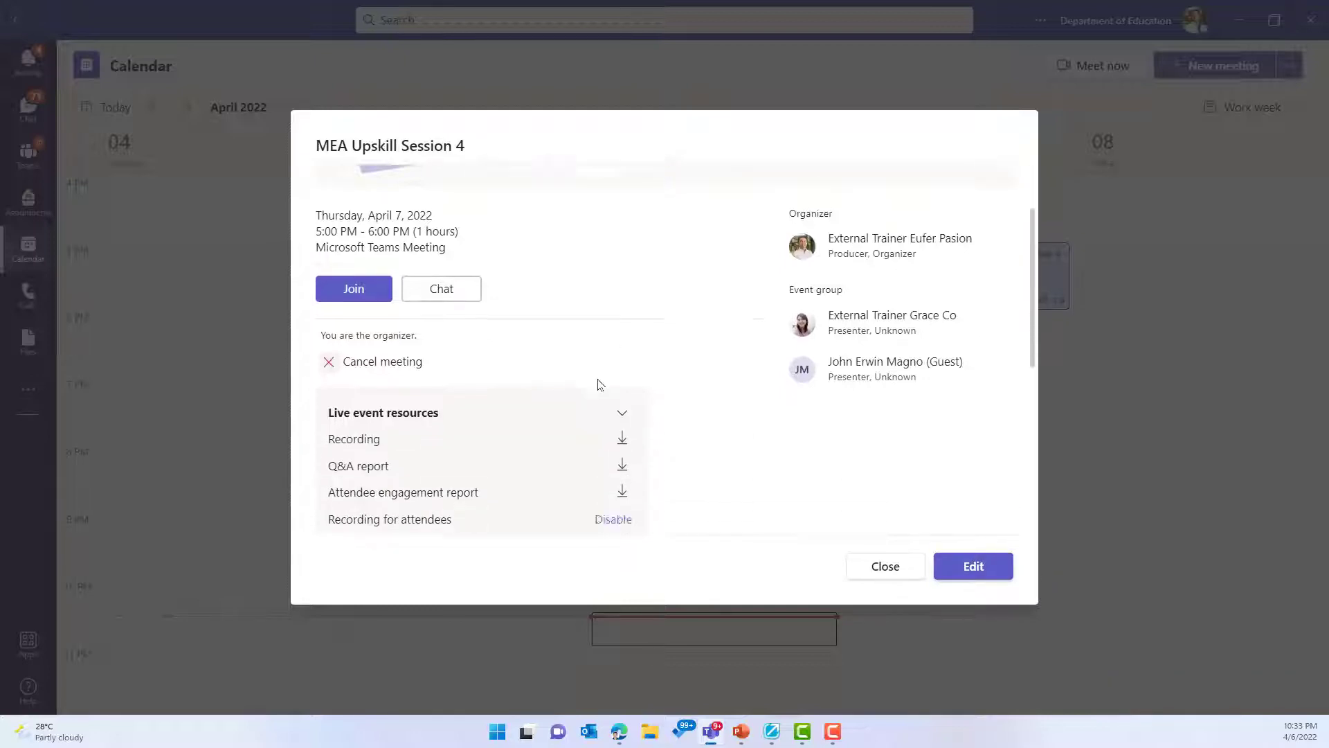
{"action": "scroll", "coordinate": [599, 385], "scroll_direction": "down", "scroll_amount": 2}
{"action": "scroll", "coordinate": [580, 409], "scroll_direction": "down", "scroll_amount": 4}
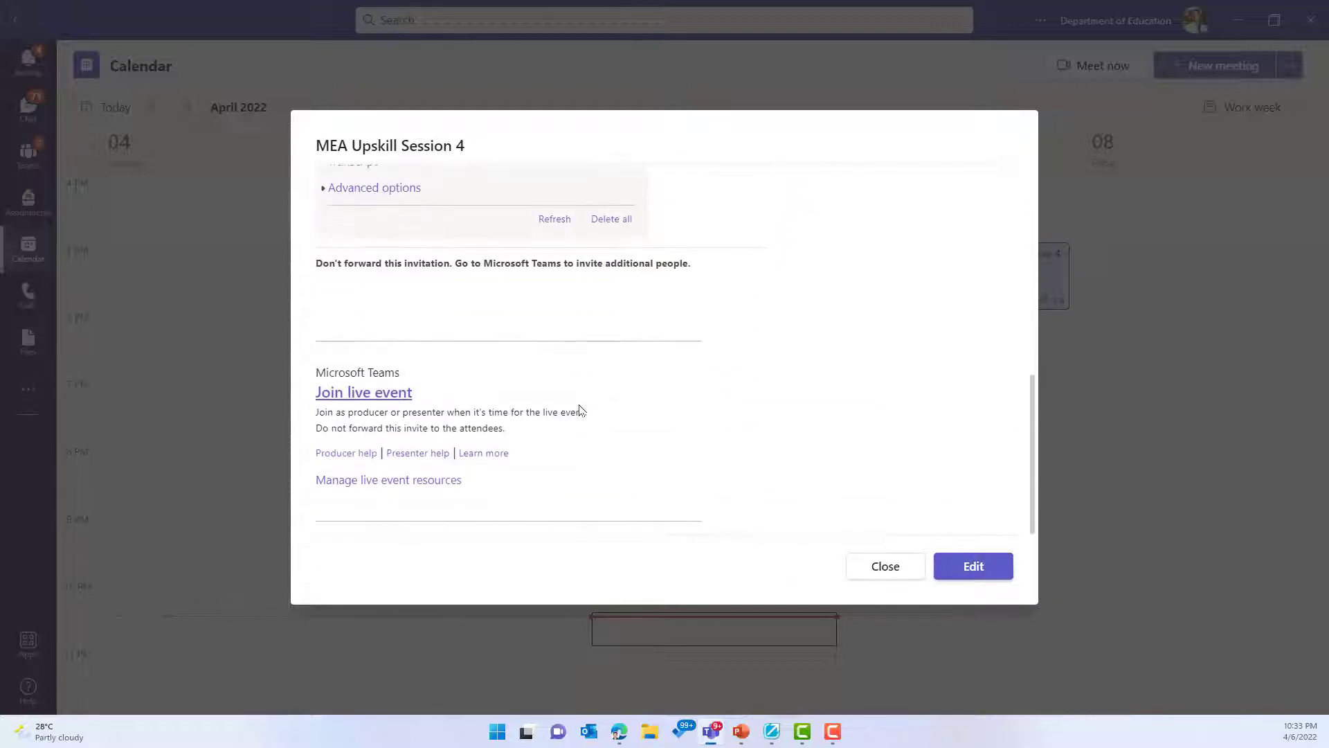
{"action": "scroll", "coordinate": [580, 410], "scroll_direction": "down", "scroll_amount": 1}
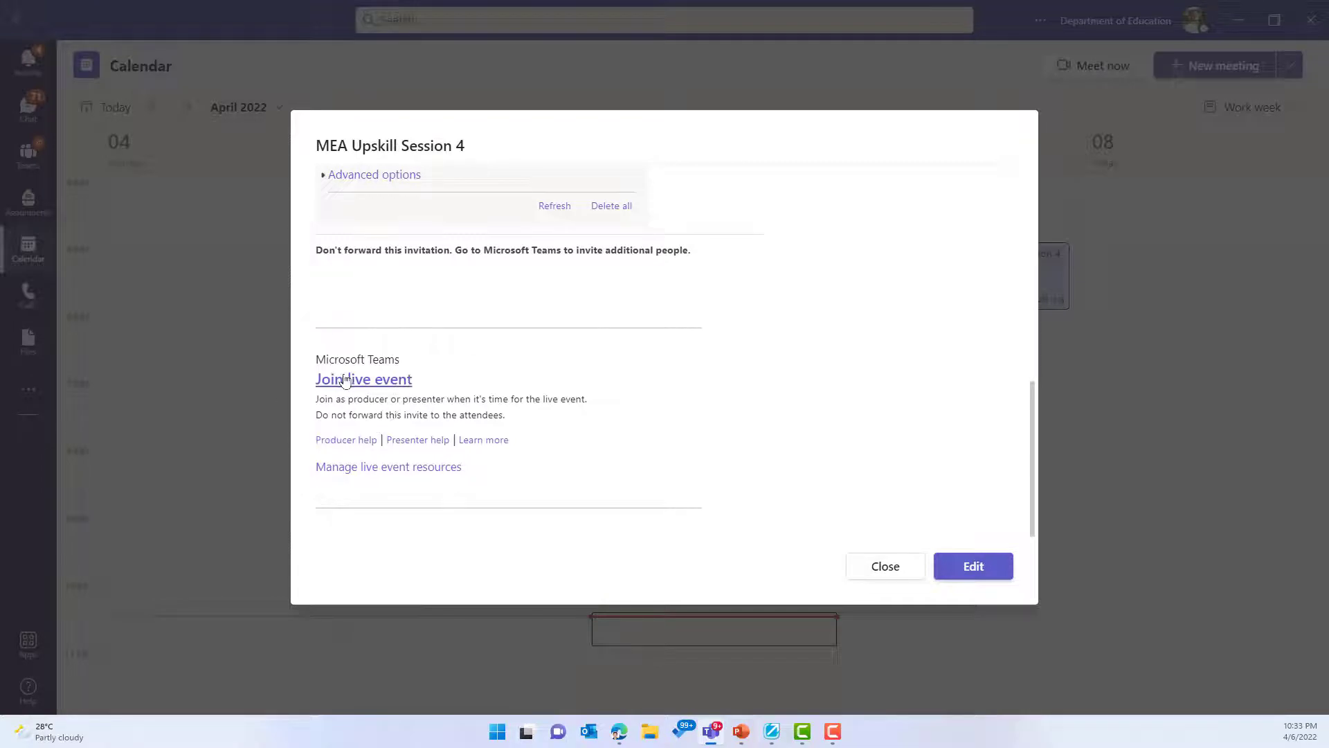
{"action": "scroll", "coordinate": [595, 462], "scroll_direction": "up", "scroll_amount": 10}
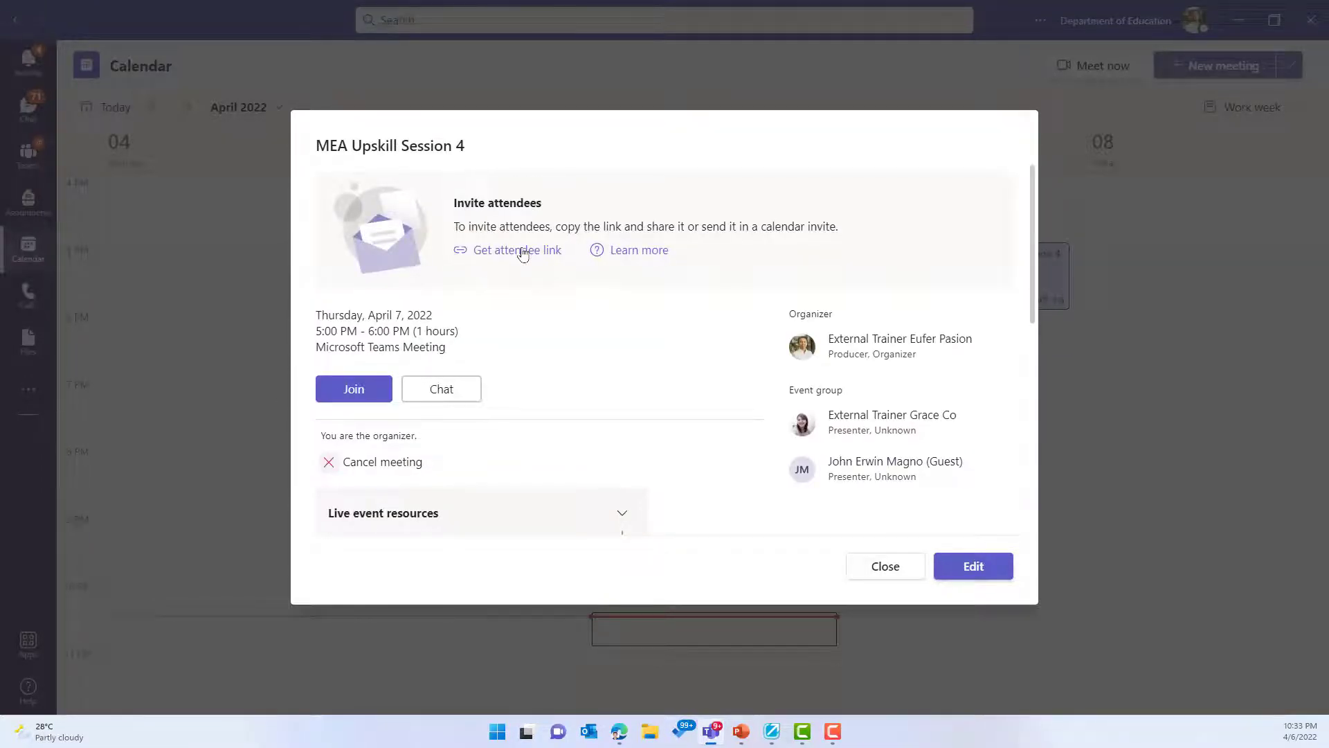
{"action": "left_click", "coordinate": [522, 251]}
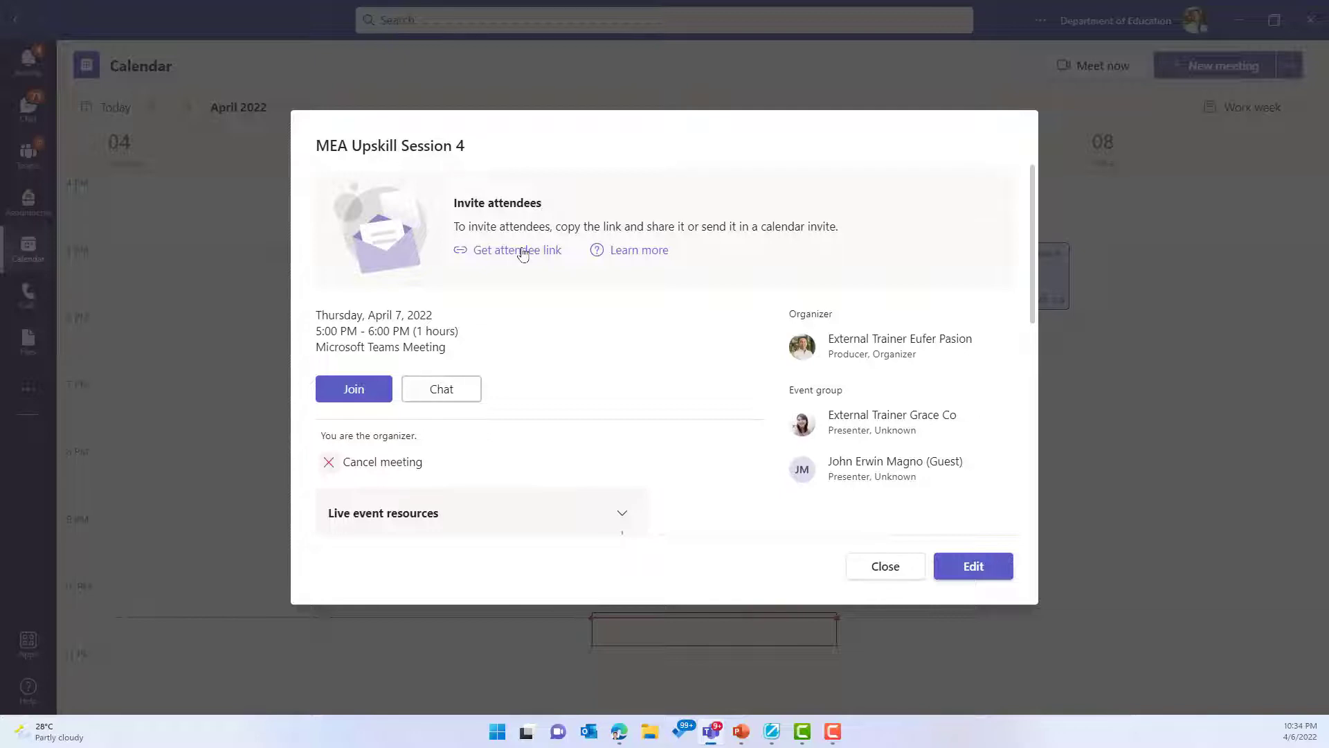
Open the producer join screen through the Join live event link in the event details
{"action": "scroll", "coordinate": [526, 356], "scroll_direction": "down", "scroll_amount": 1}
{"action": "scroll", "coordinate": [526, 356], "scroll_direction": "up", "scroll_amount": 1}
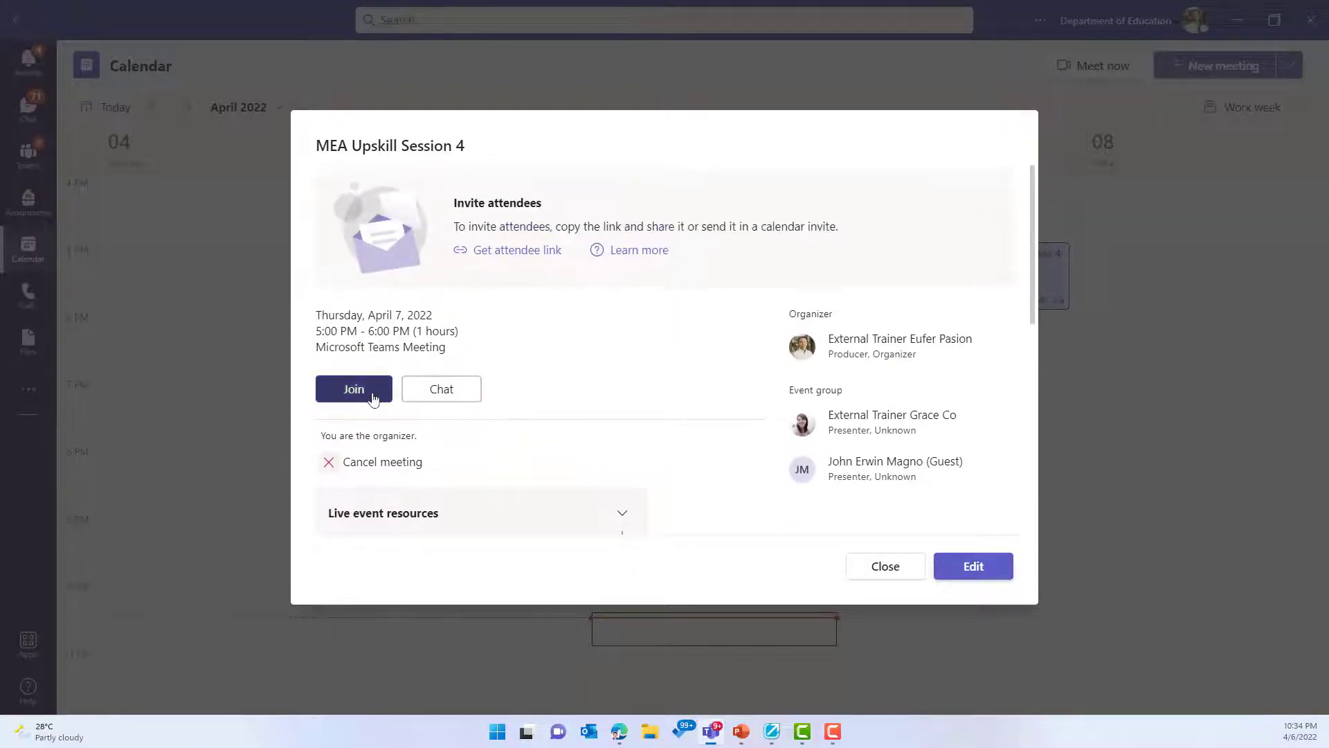
{"action": "scroll", "coordinate": [372, 395], "scroll_direction": "down", "scroll_amount": 10}
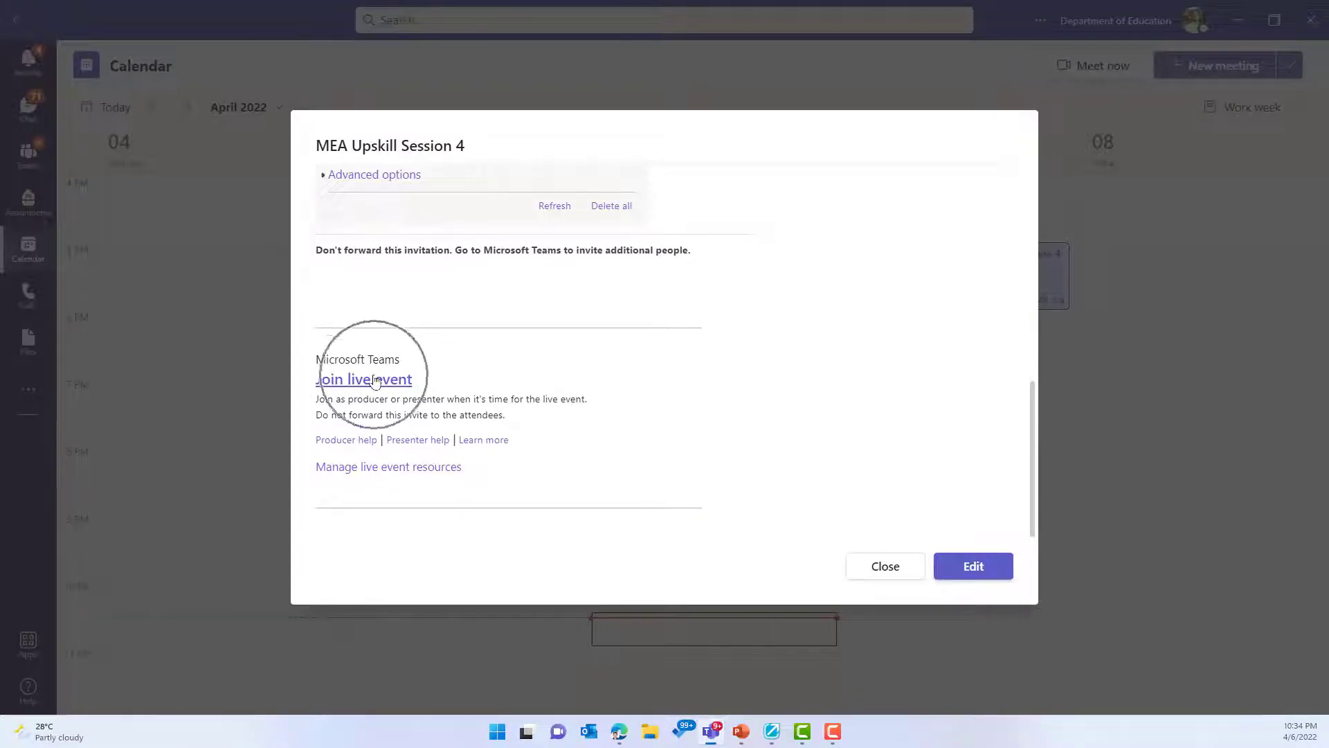
{"action": "left_click", "coordinate": [373, 382]}
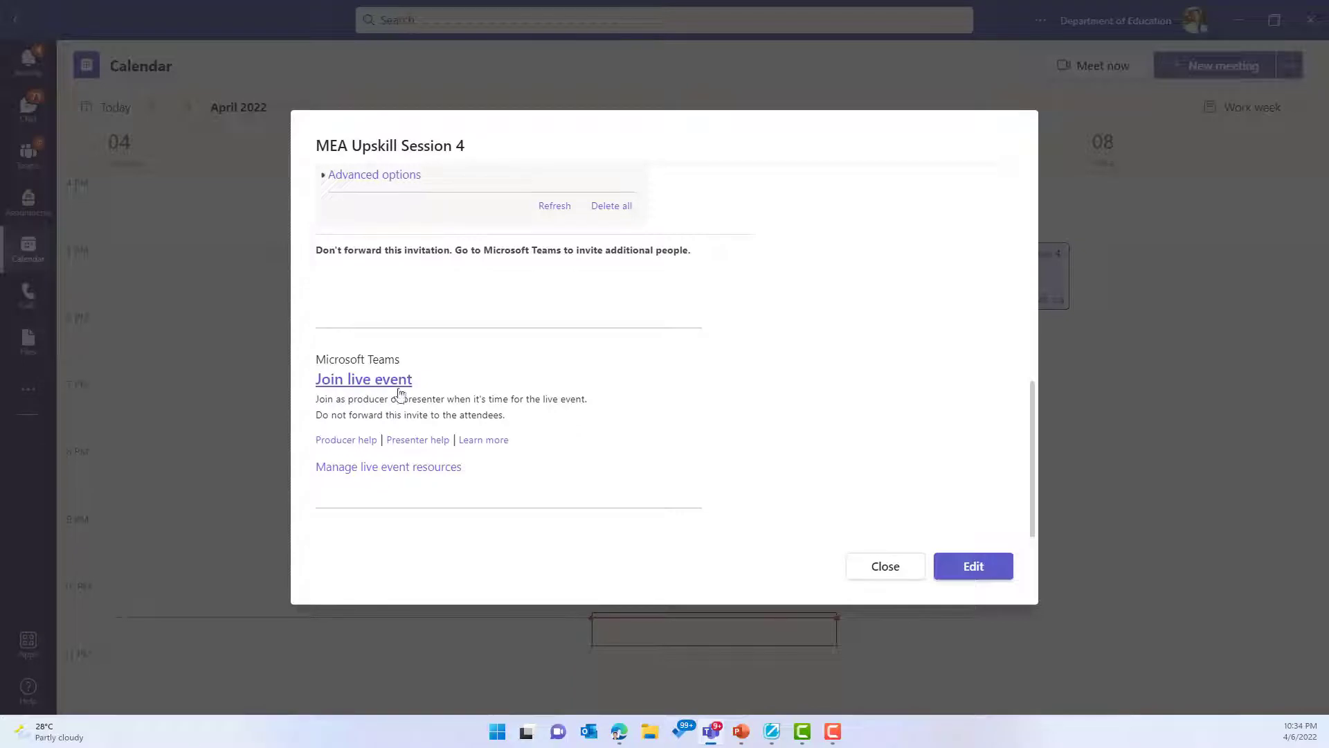
{"action": "left_click", "coordinate": [366, 394]}
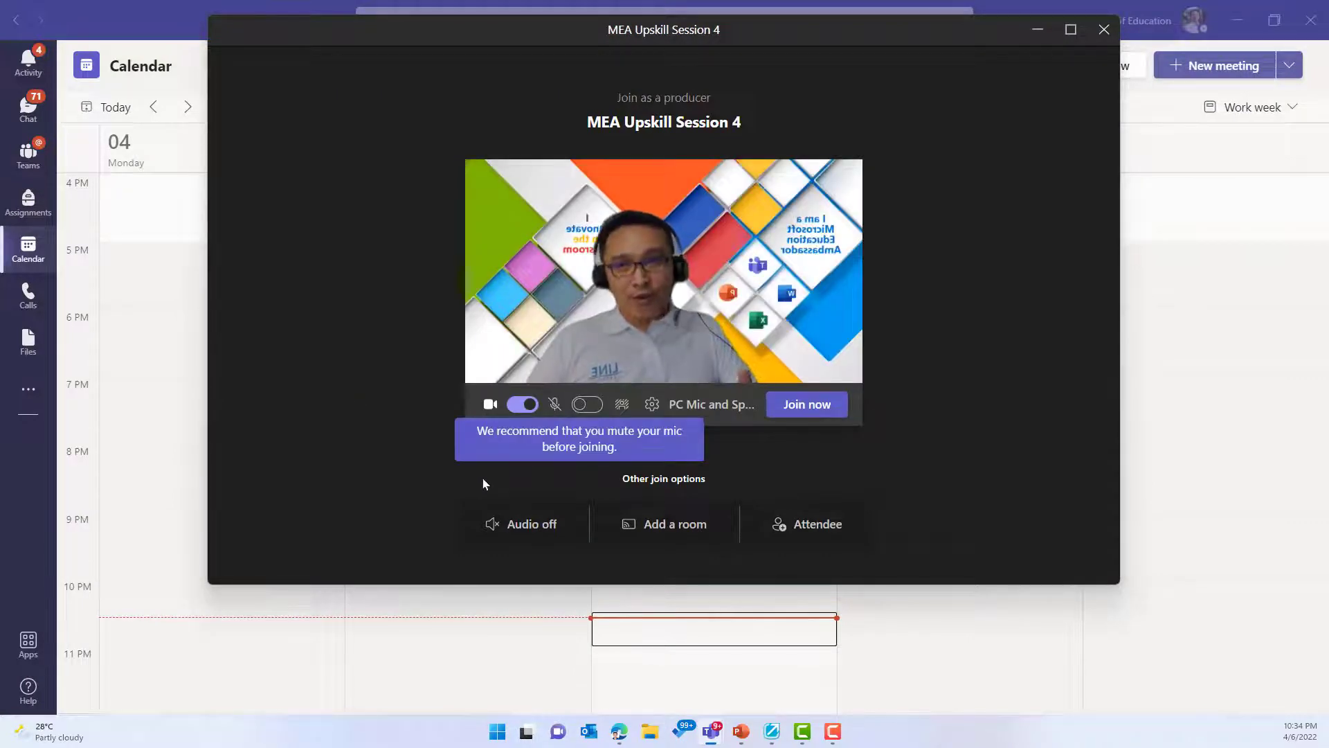
Choose PC Mic and Speakers as the audio device and look over the other join options
{"action": "left_click", "coordinate": [695, 410]}
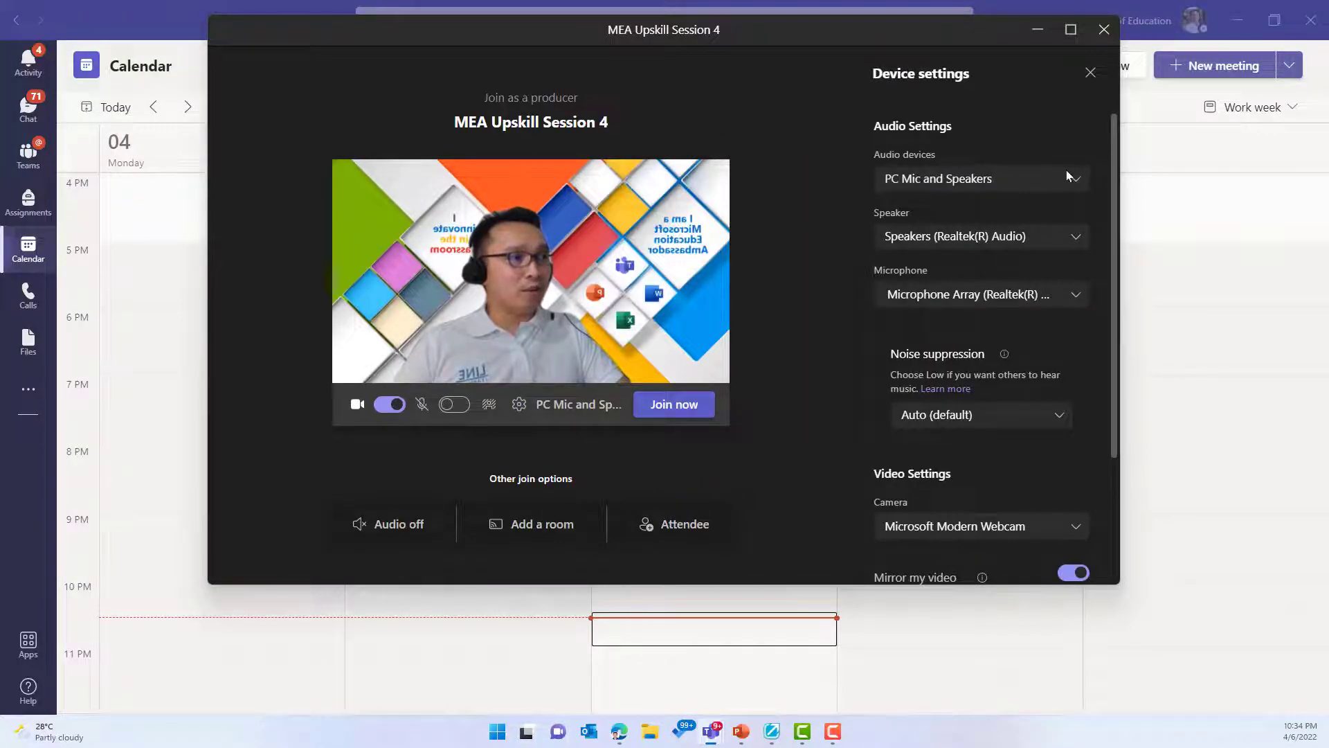
{"action": "left_click", "coordinate": [1070, 180]}
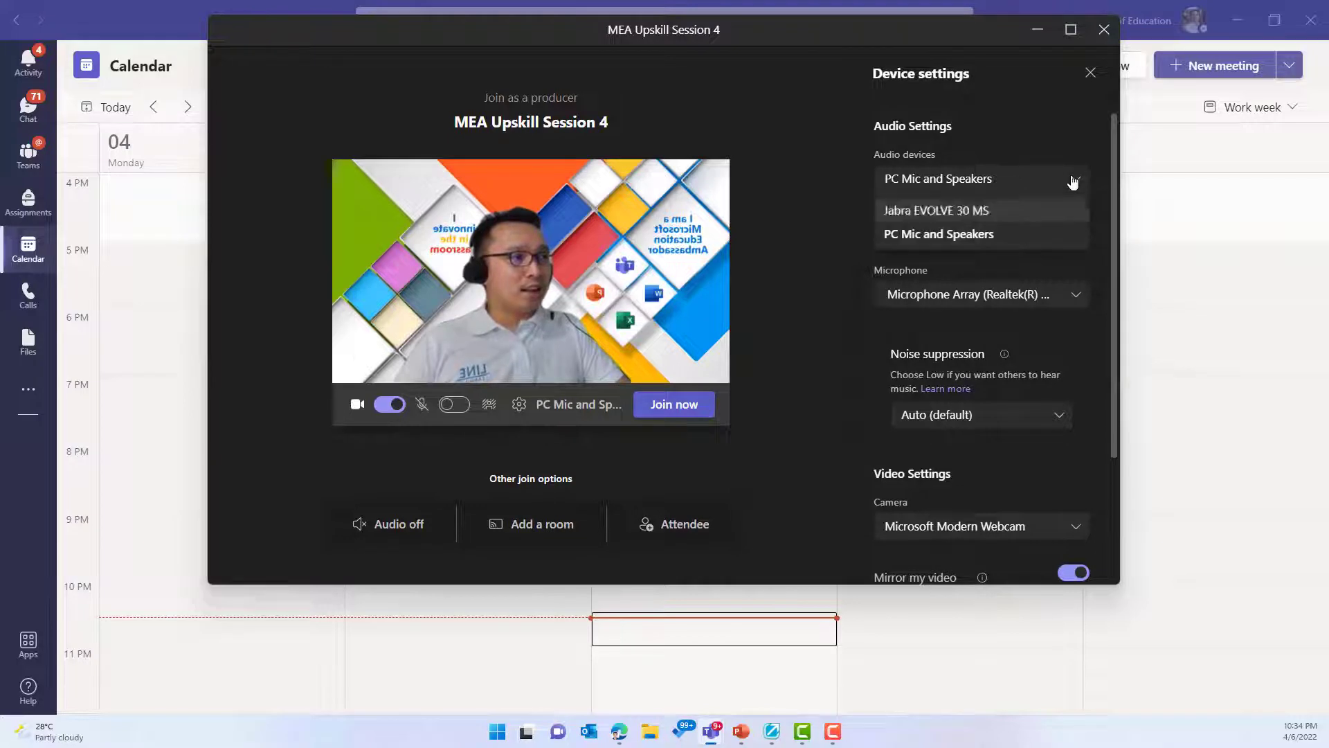
{"action": "left_click", "coordinate": [990, 233]}
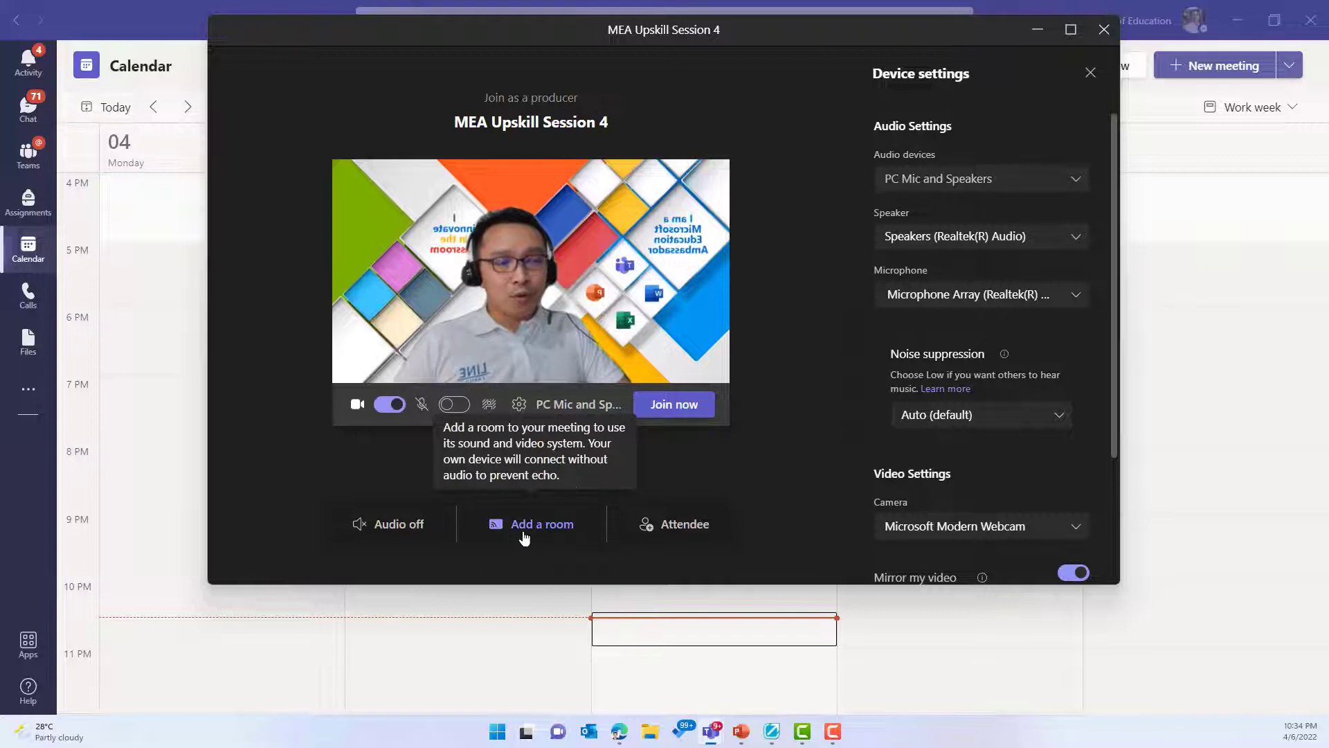
{"action": "left_click", "coordinate": [350, 528]}
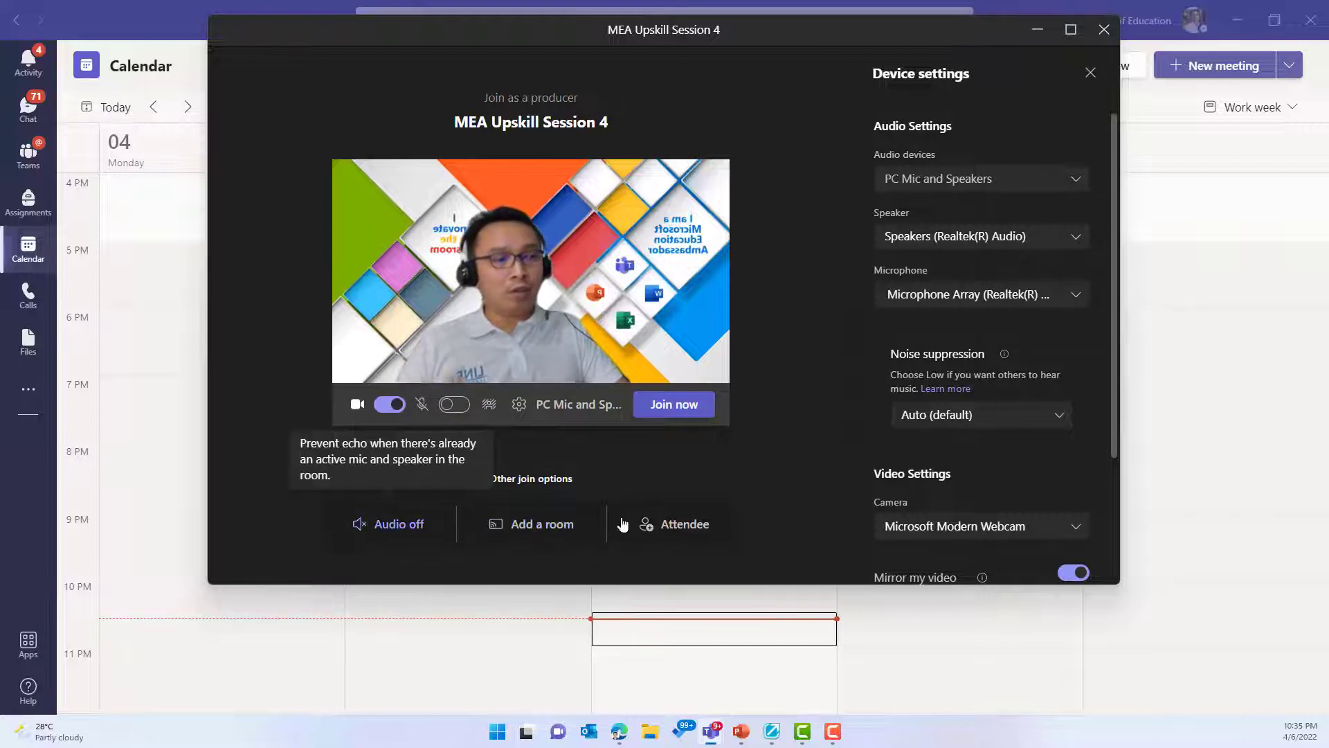
{"action": "left_click", "coordinate": [664, 526]}
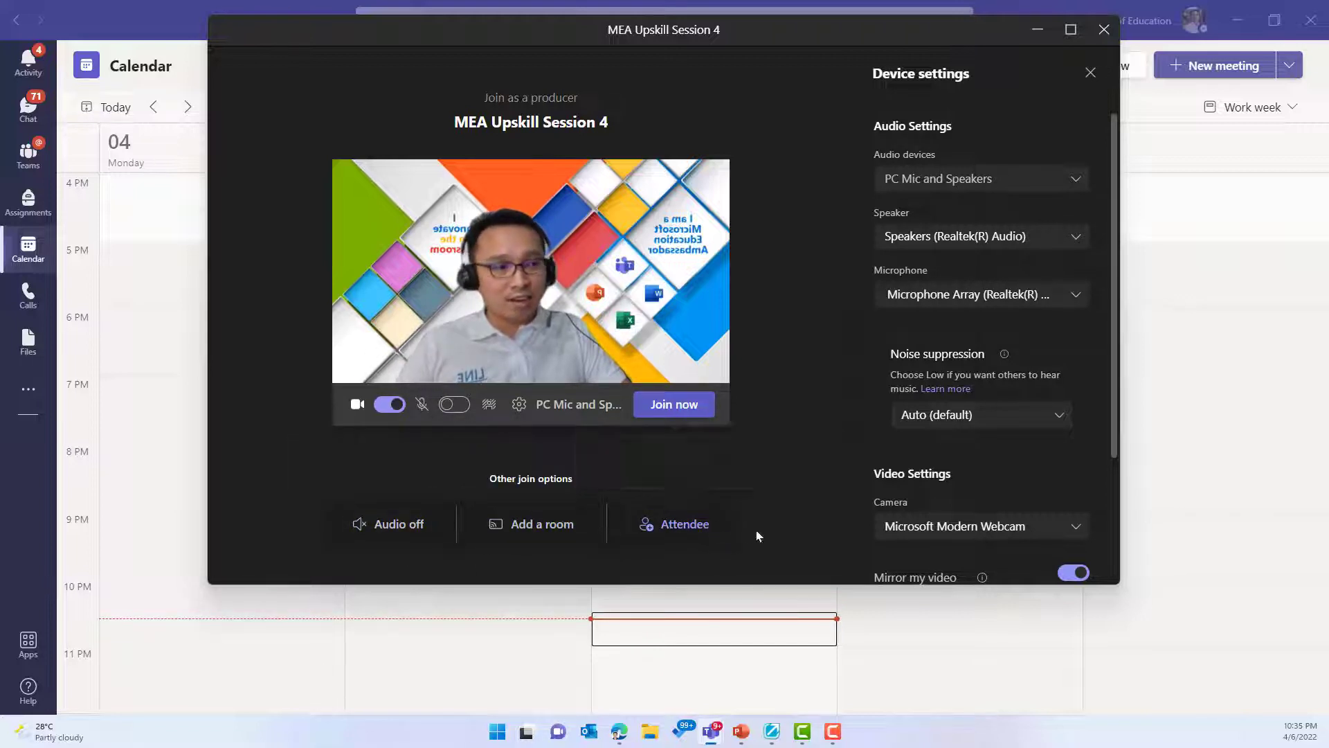
{"action": "left_click", "coordinate": [568, 545]}
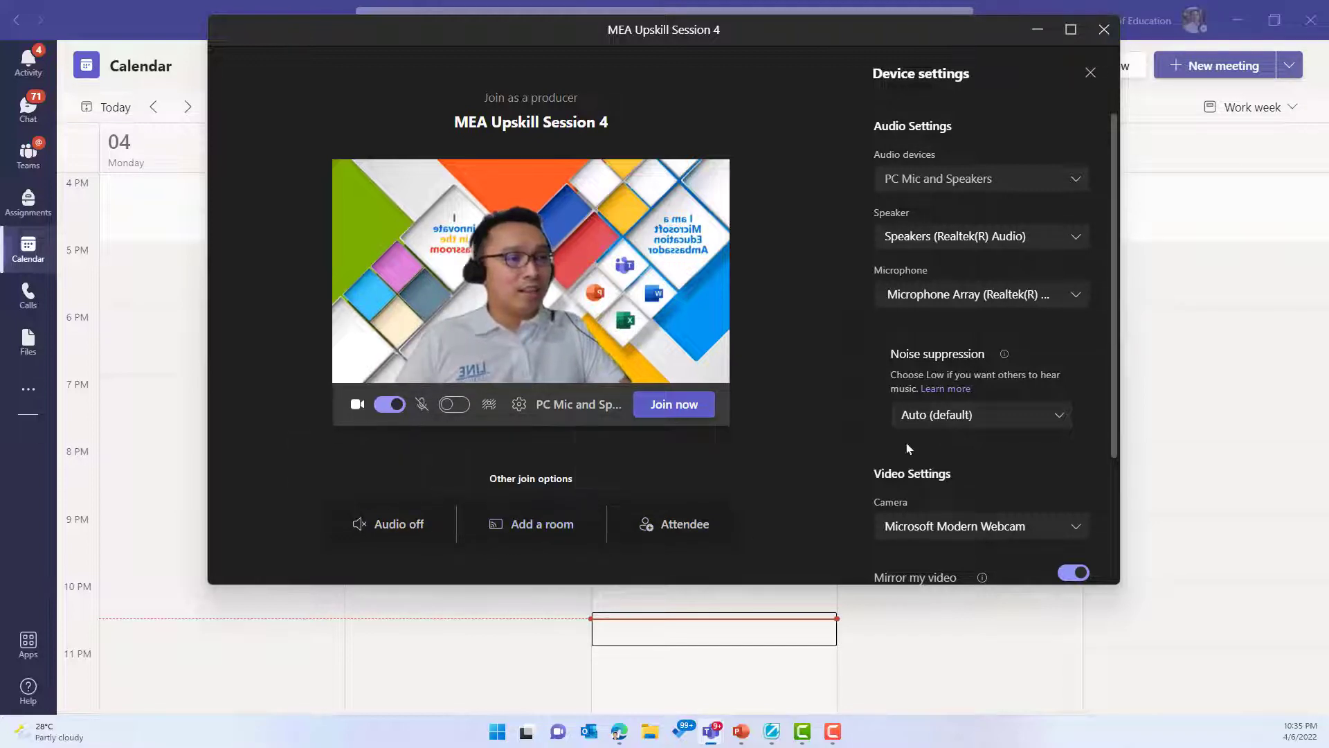
{"action": "left_click", "coordinate": [1090, 72]}
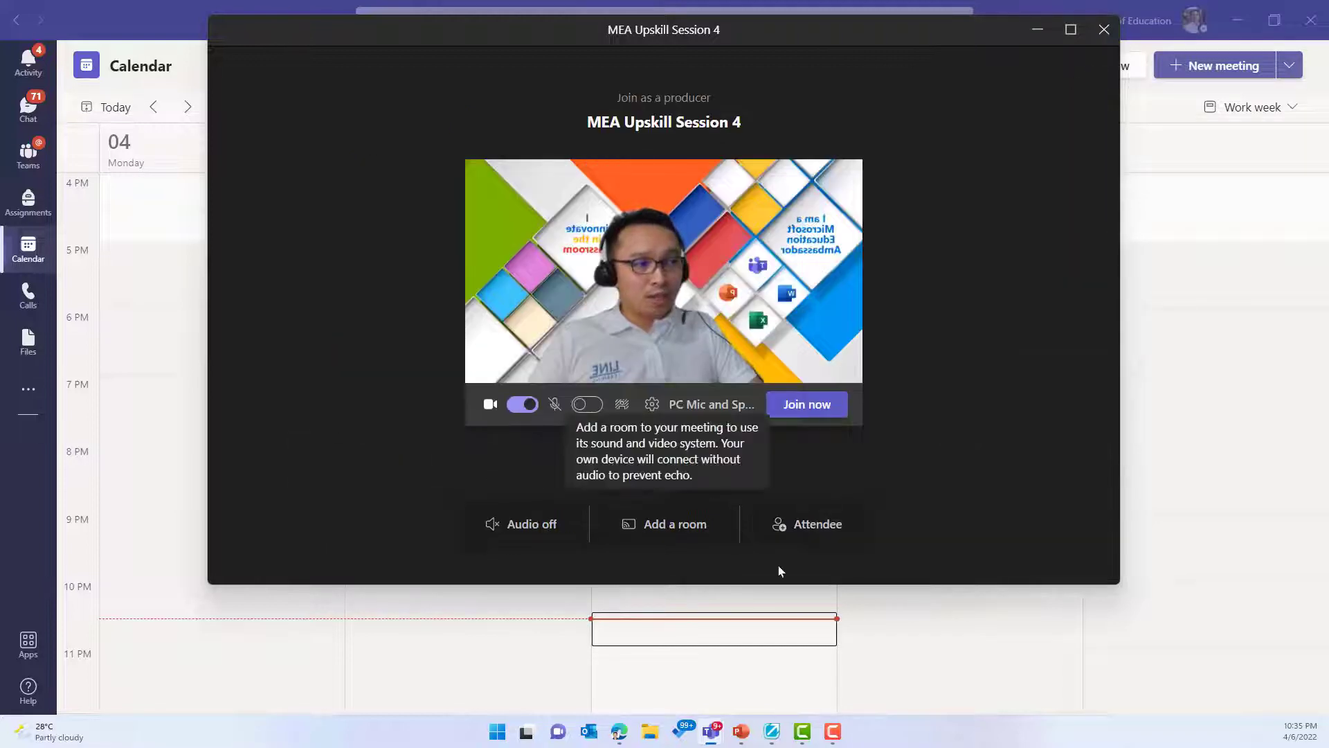
Join the live event as a producer, maximize its window and check the pre-live status
{"action": "left_click", "coordinate": [807, 406]}
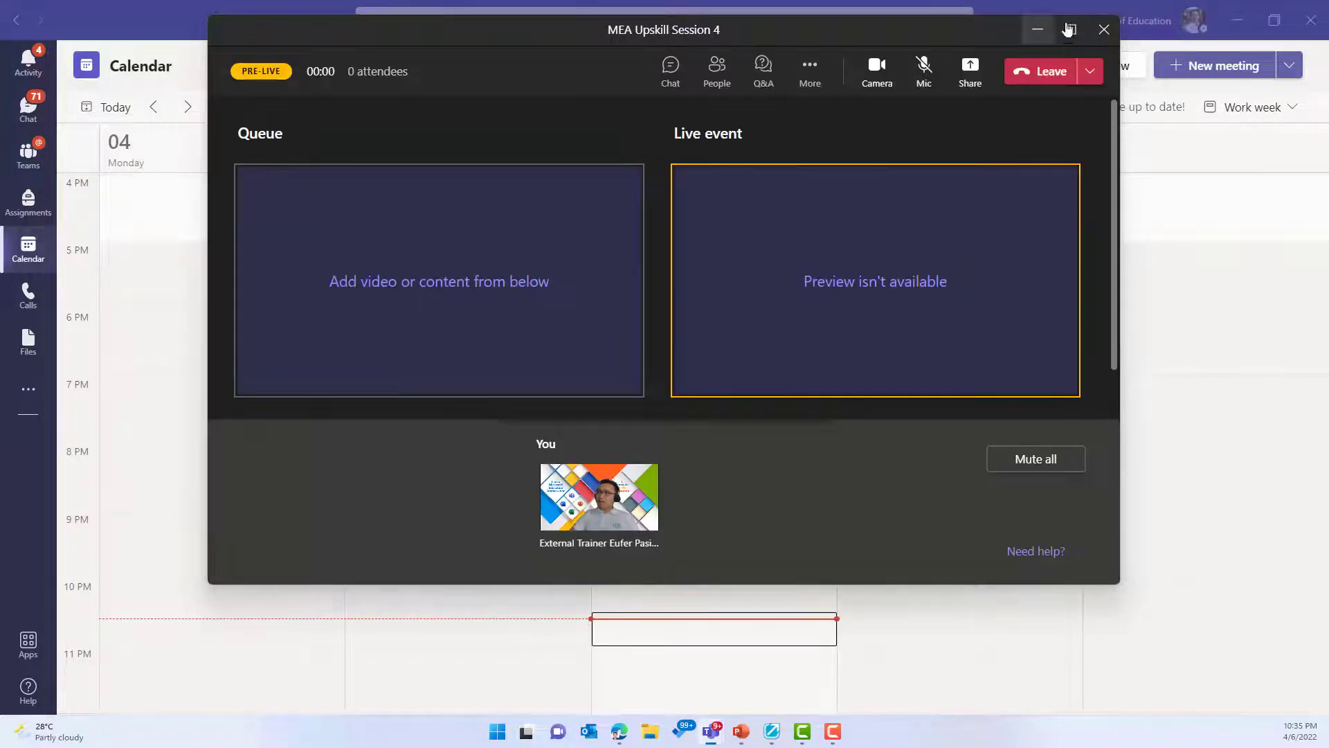
{"action": "left_click", "coordinate": [1069, 29]}
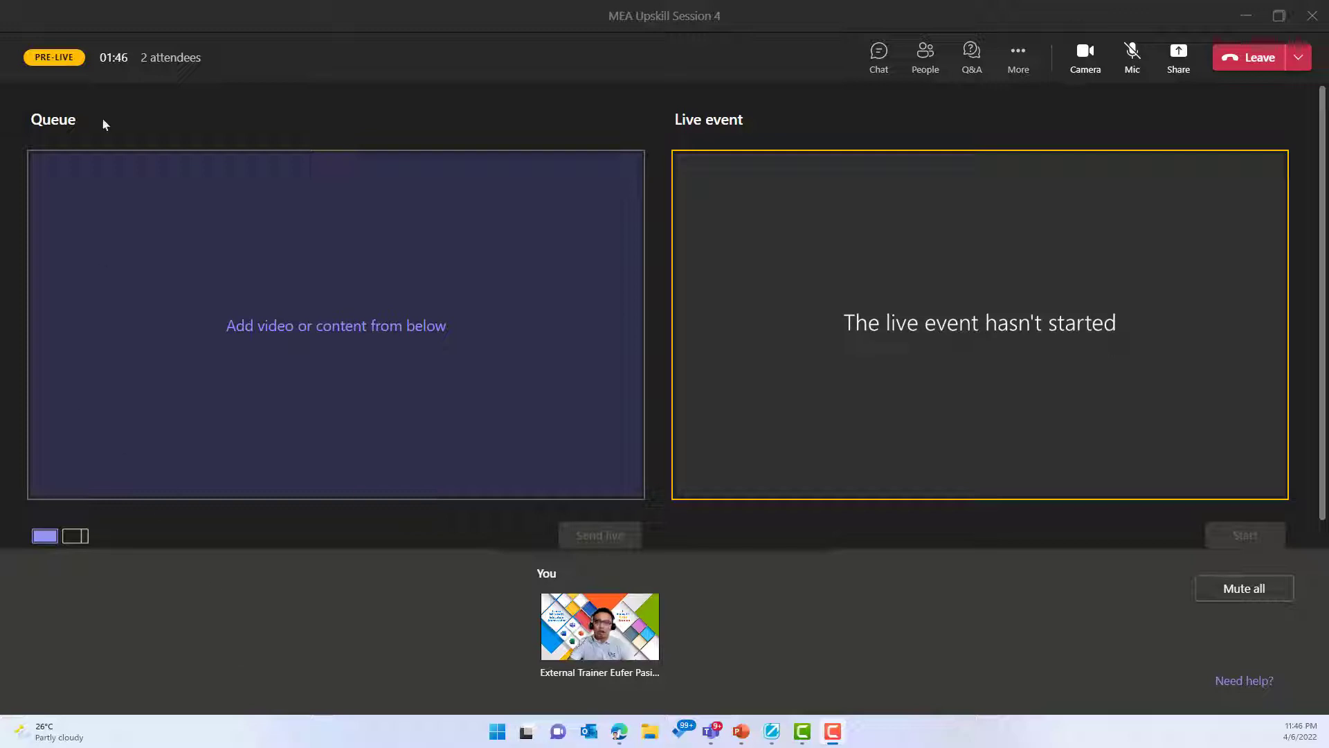
{"action": "left_click", "coordinate": [69, 66]}
{"action": "left_click", "coordinate": [69, 64]}
Switch to the Edge InPrivate window showing the attendee's view of the live event
{"action": "left_click", "coordinate": [616, 733]}
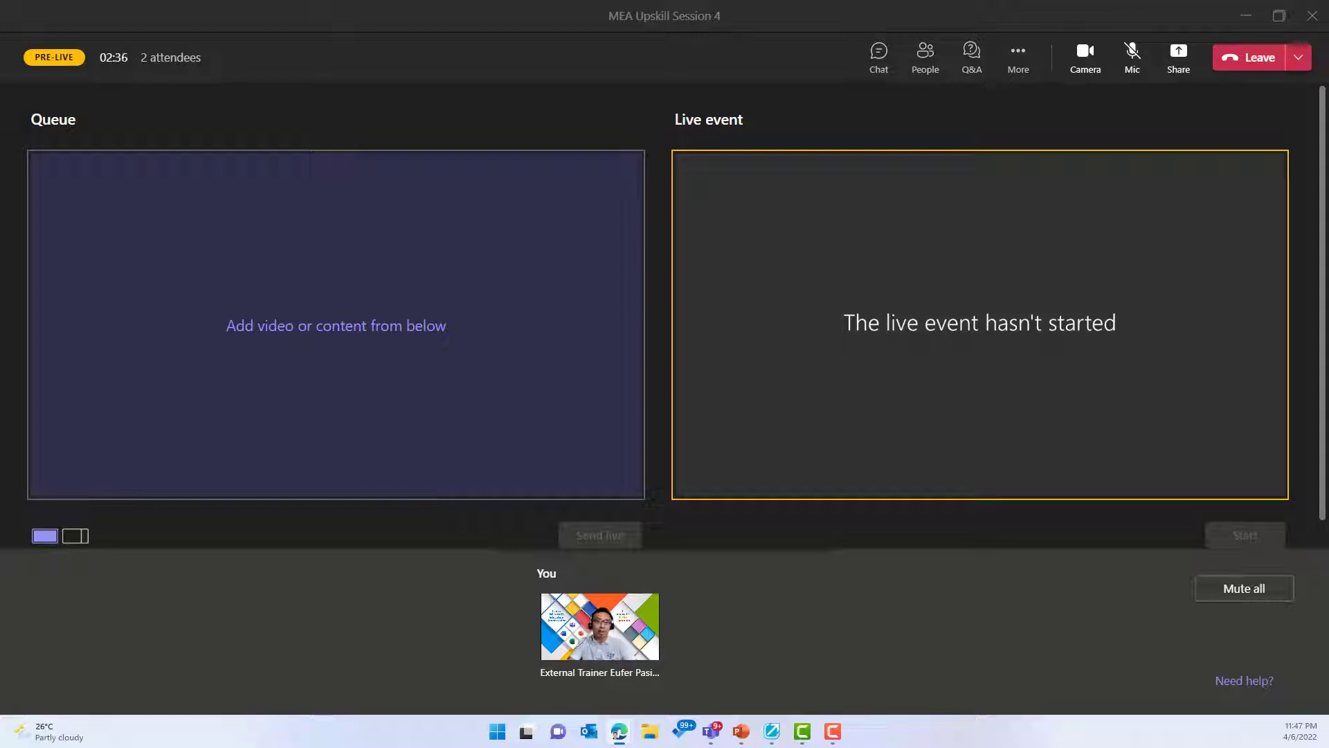
{"action": "key", "text": "alt+Tab"}
{"action": "double_click", "coordinate": [521, 272]}
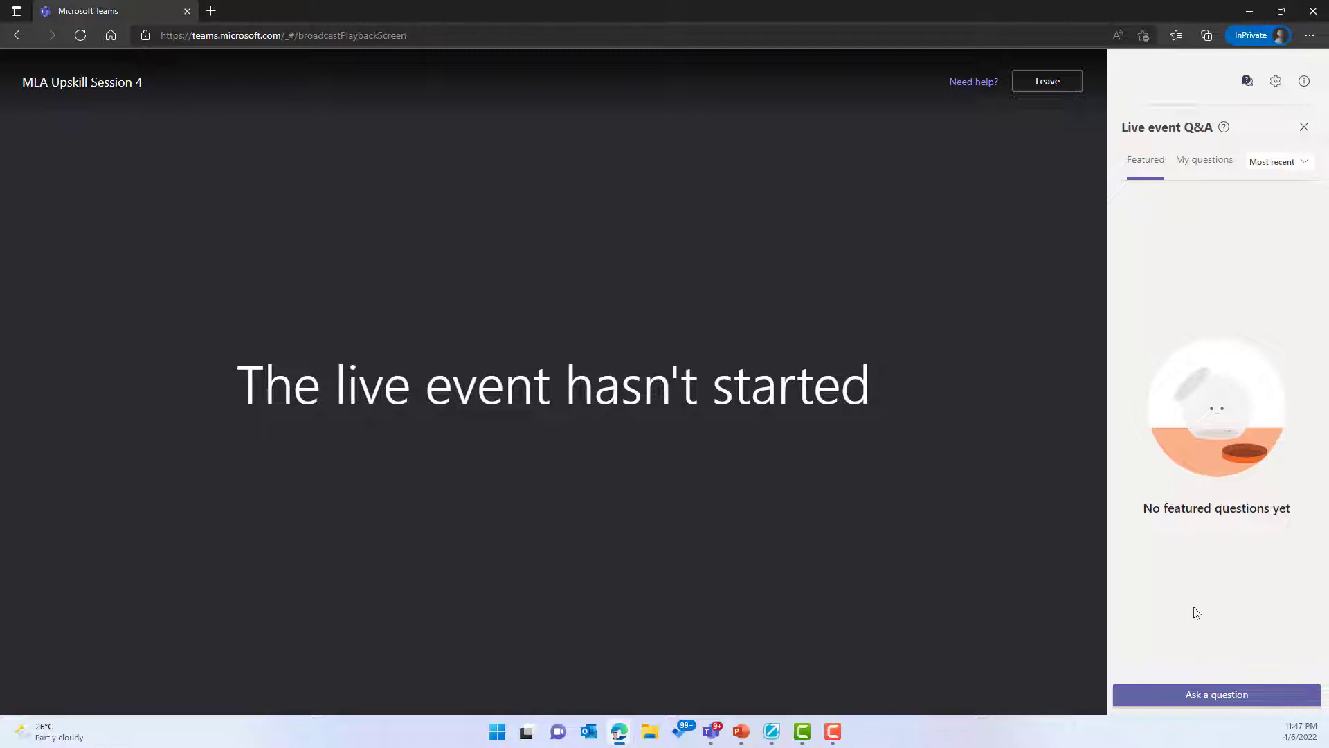
Enter the attendee's name in the live event Q&A and post the message "Watching from QC"
{"action": "left_click", "coordinate": [1196, 704]}
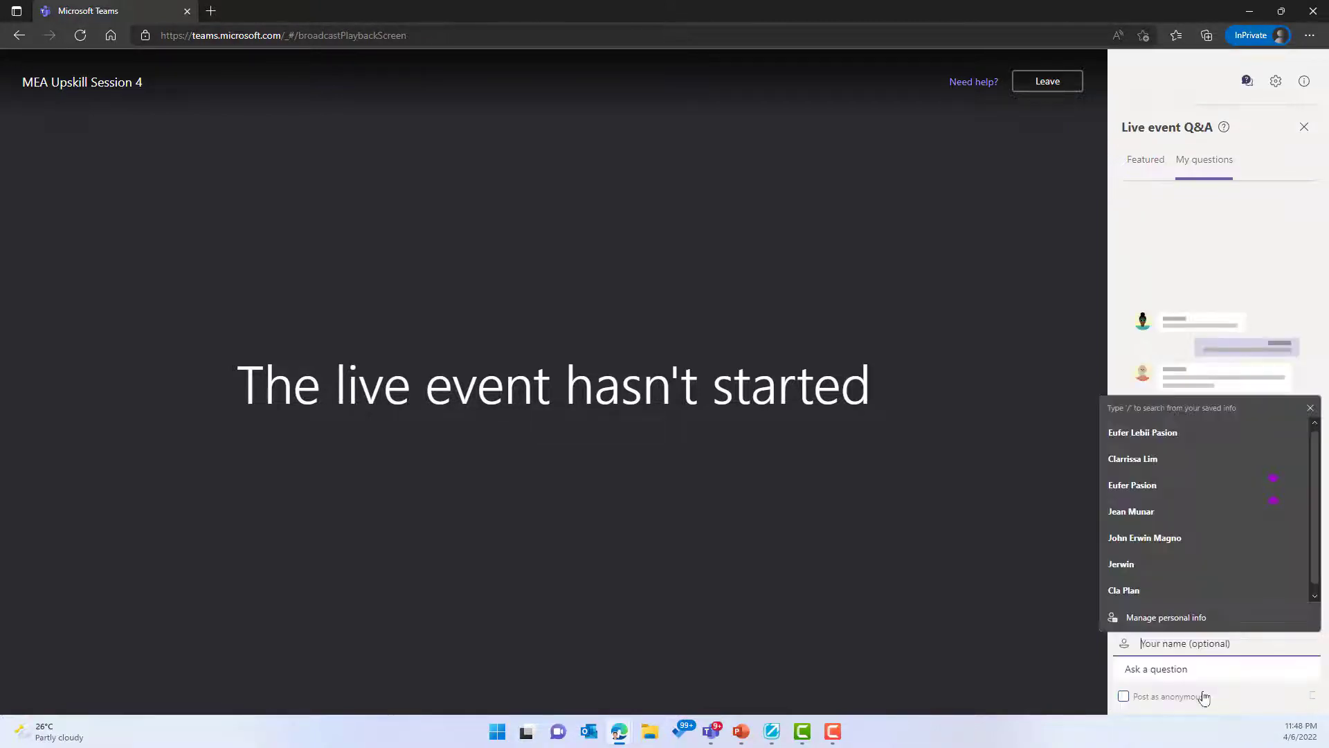
{"action": "left_click", "coordinate": [1122, 562]}
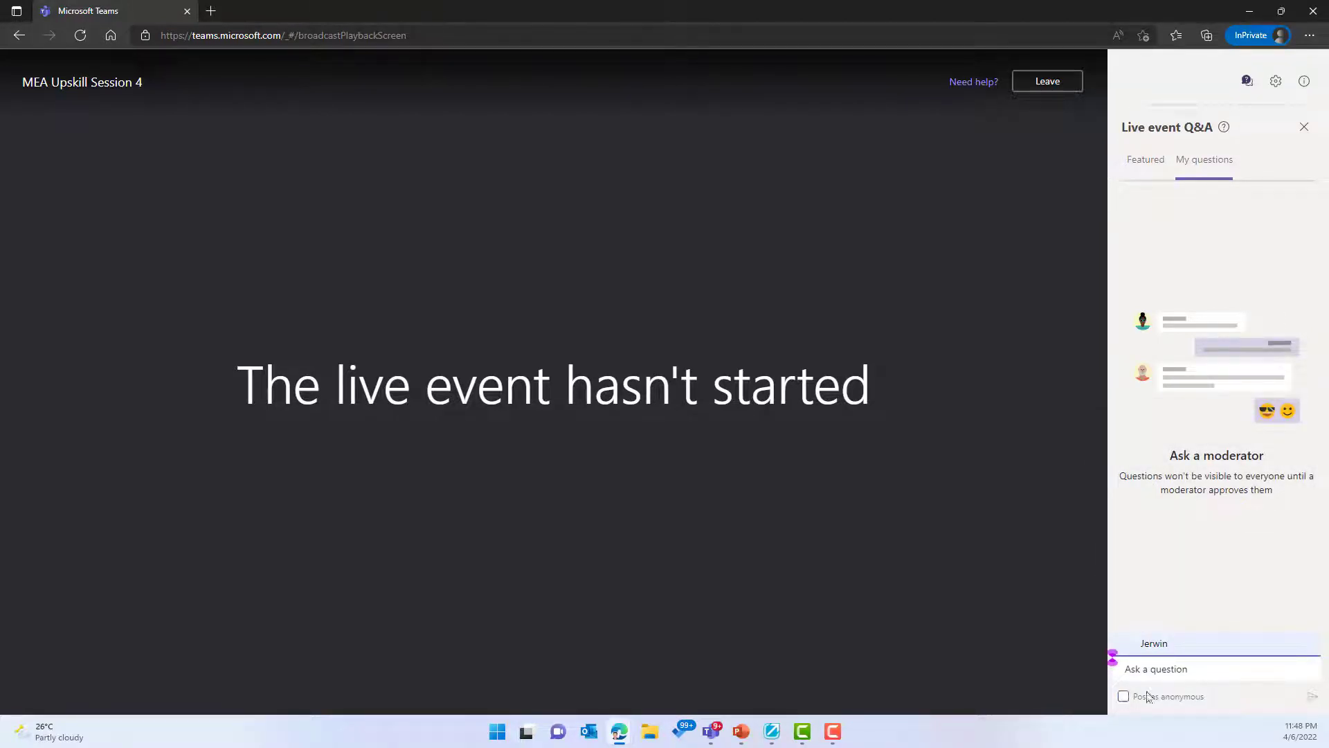
{"action": "left_click", "coordinate": [1171, 667]}
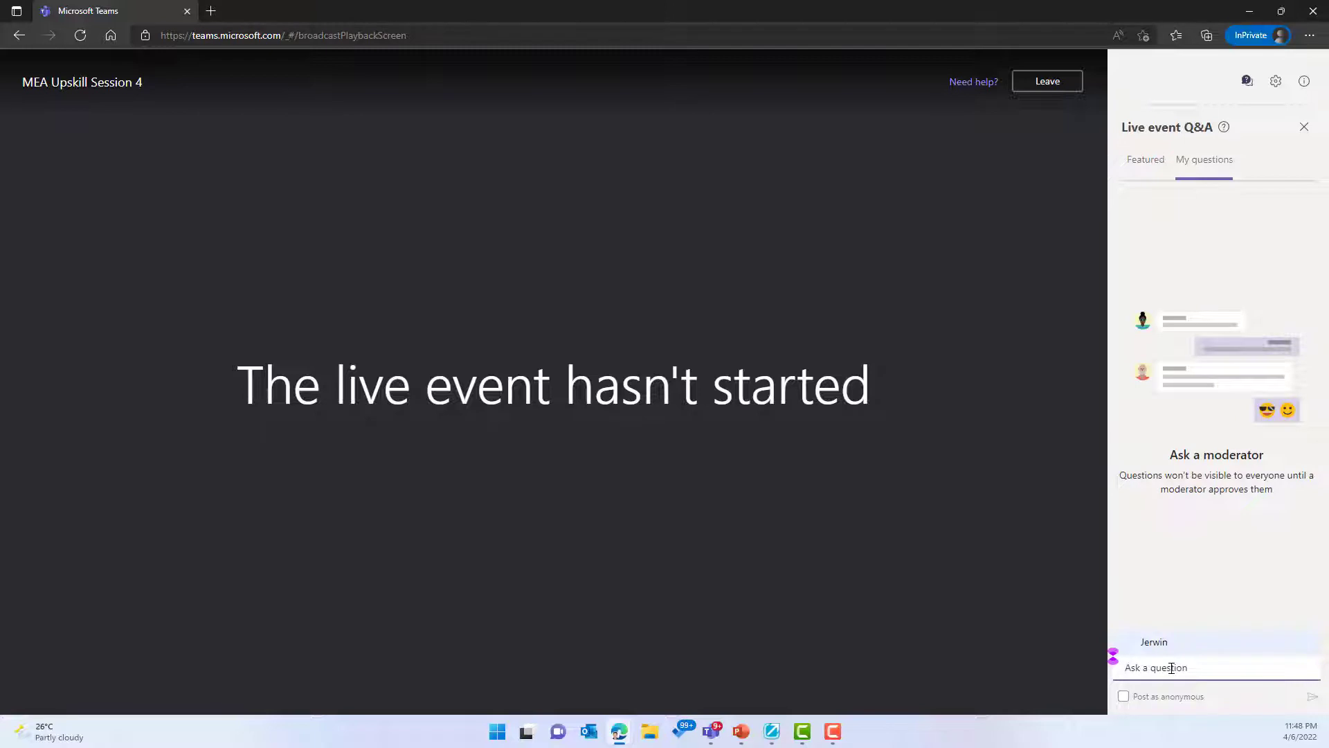
{"action": "type", "text": "Watching from QC"}
{"action": "left_click", "coordinate": [1312, 696]}
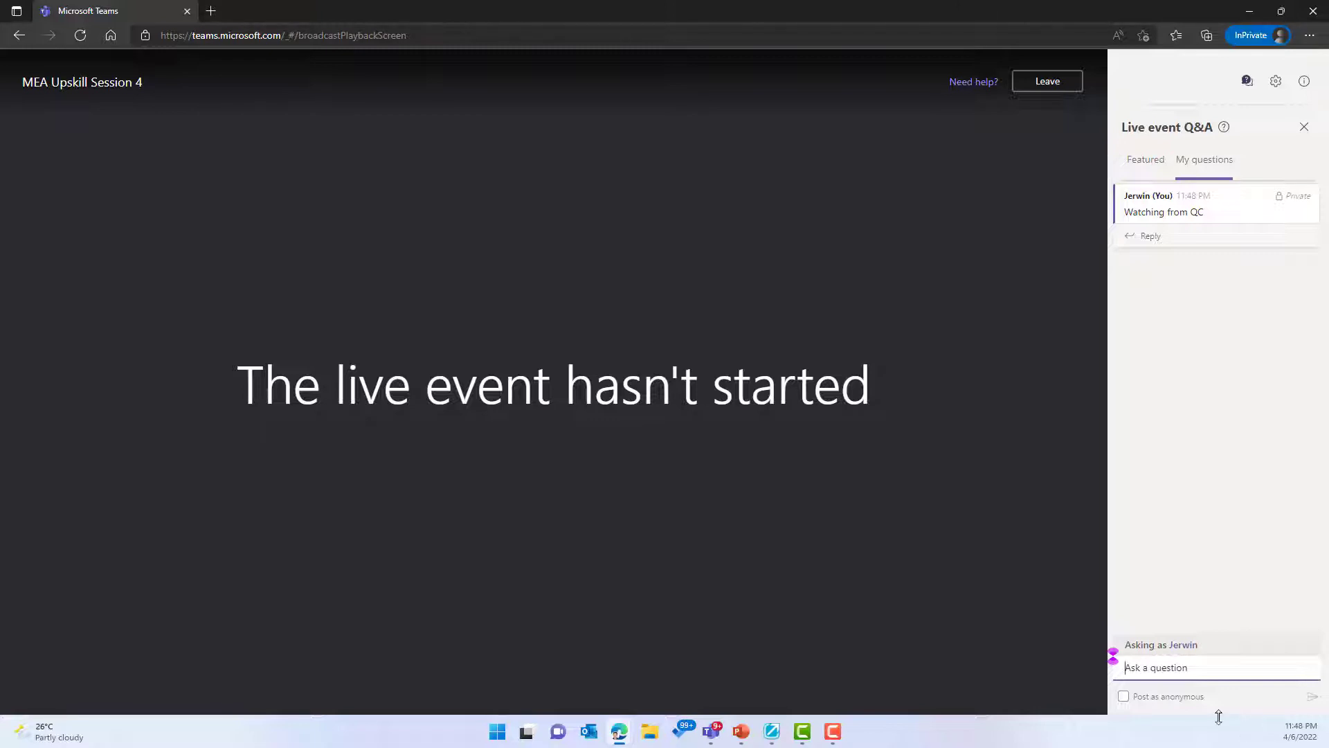
Return to the Teams producer window and check the attendee count
{"action": "left_click_drag", "start_coordinate": [518, 11], "coordinate": [0, 311]}
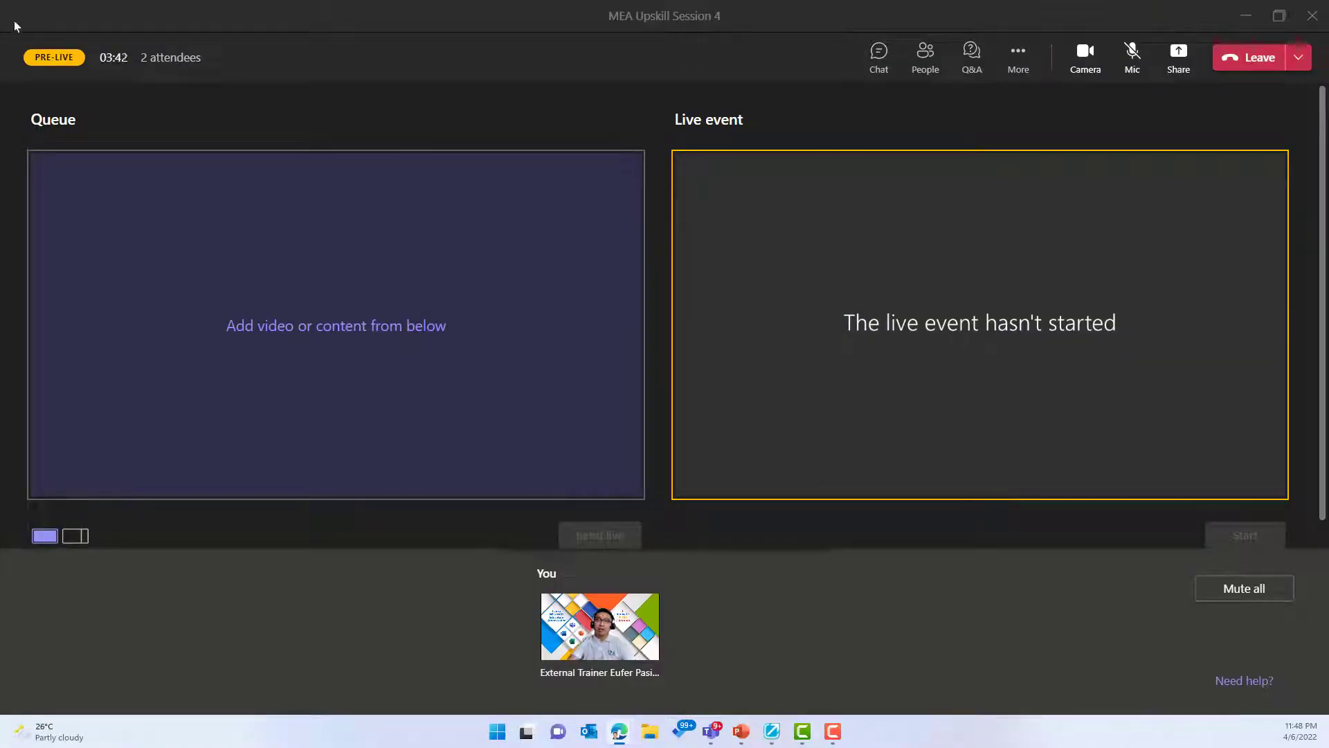
{"action": "left_click", "coordinate": [174, 58]}
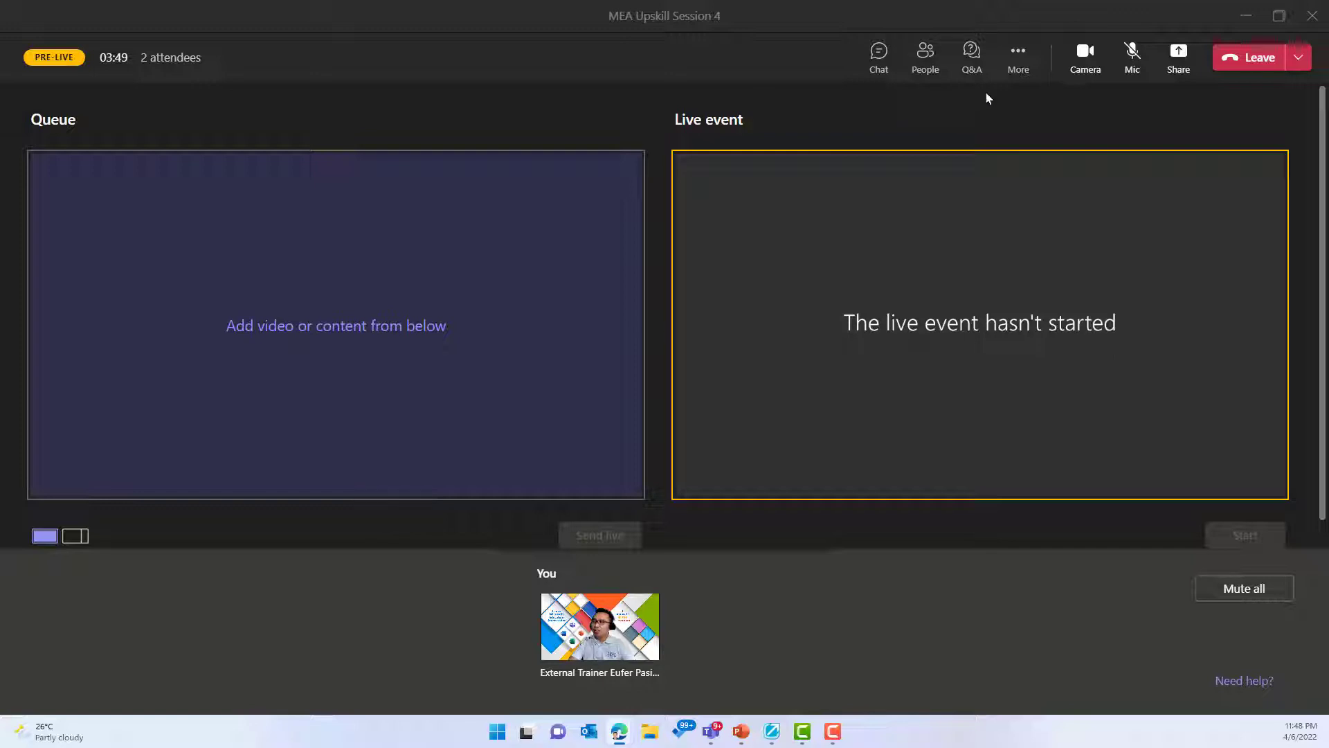
Review the live event's meeting chat, participant list and additional options
{"action": "left_click", "coordinate": [877, 53]}
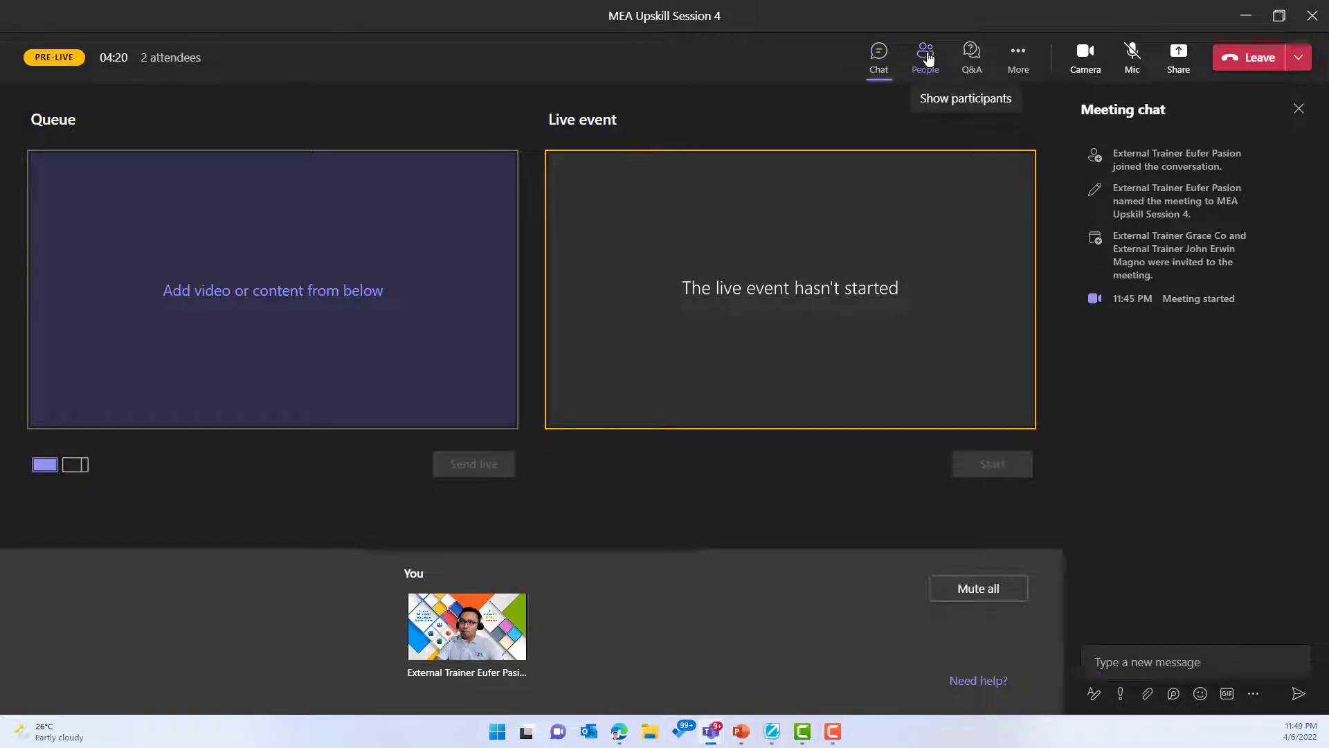
{"action": "left_click", "coordinate": [926, 69]}
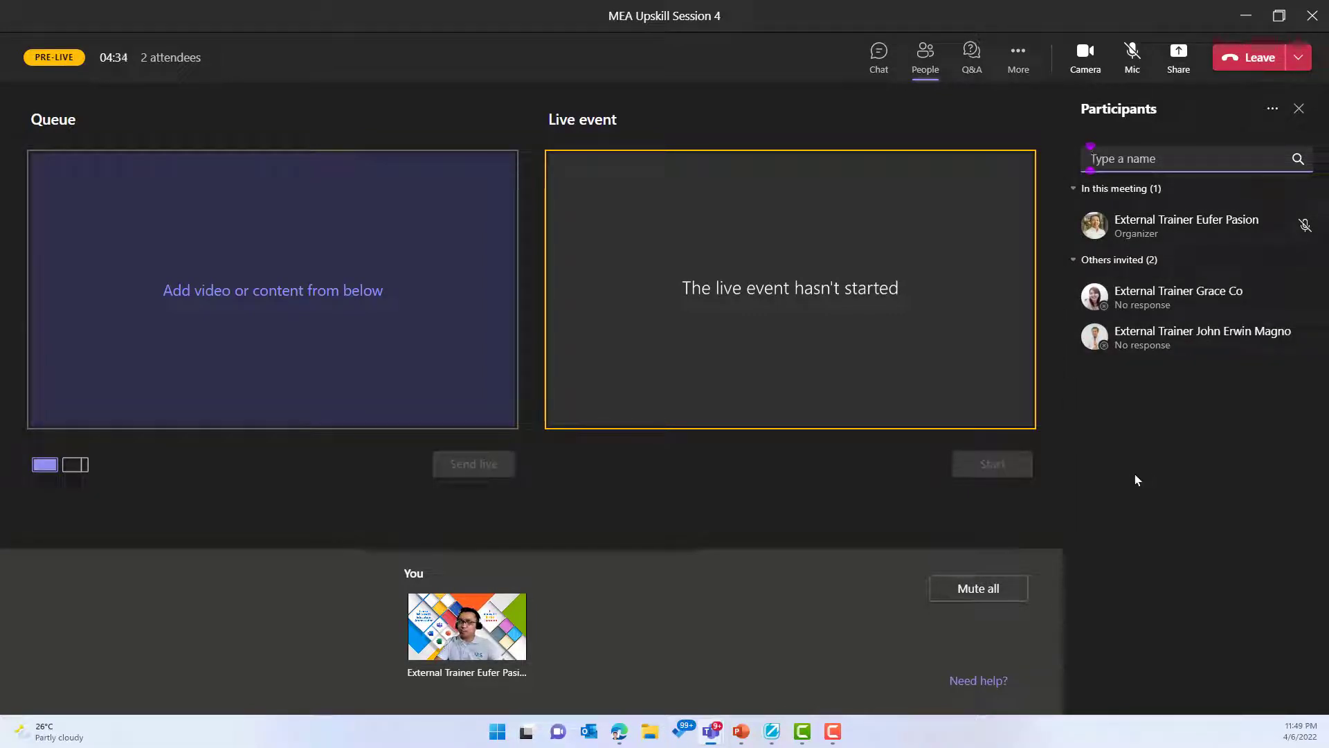
{"action": "left_click", "coordinate": [972, 55]}
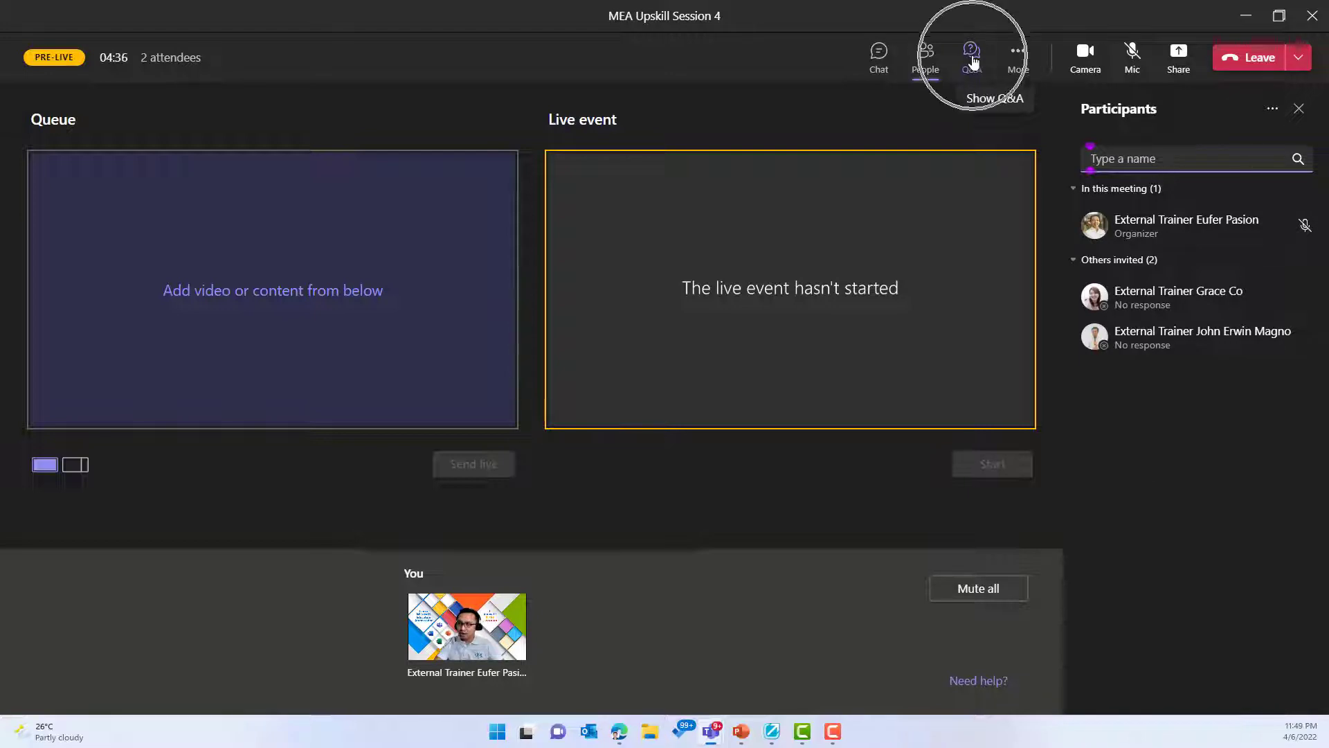
{"action": "left_click", "coordinate": [1018, 55]}
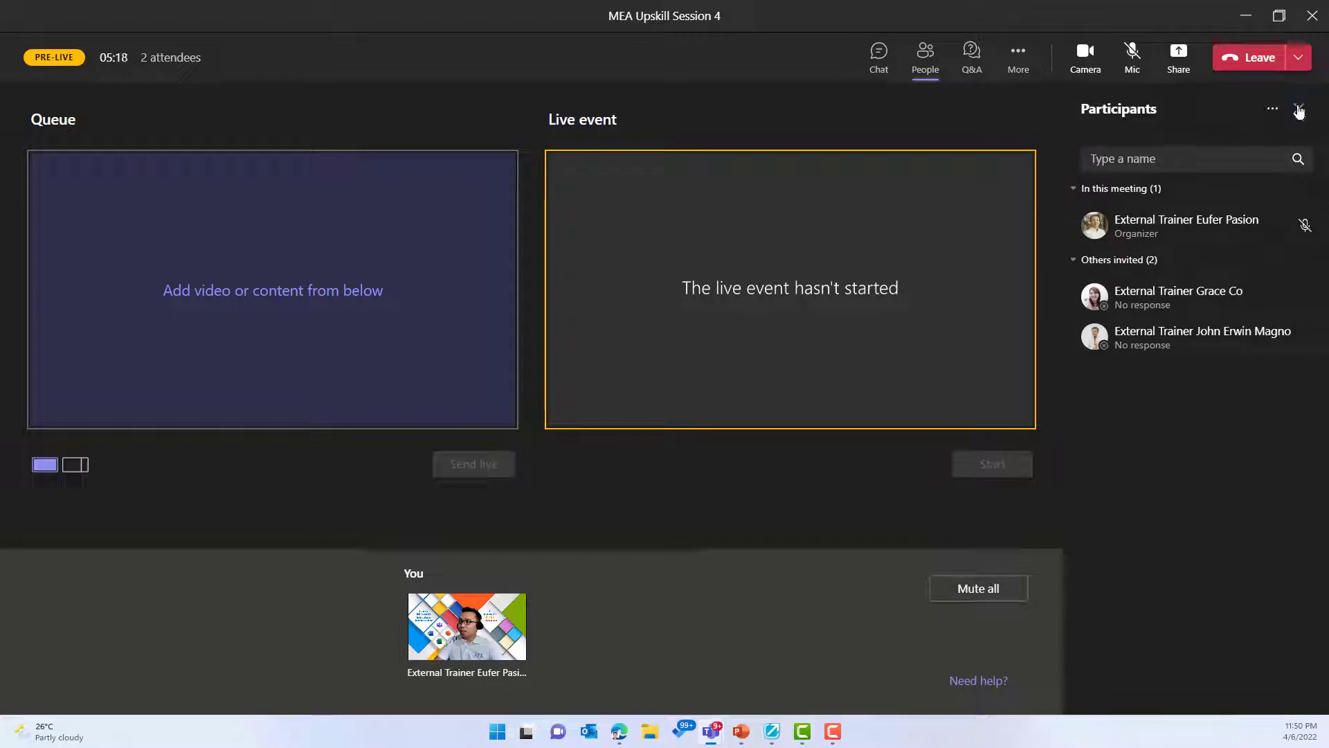
Open the live event Q&A and review the new attendee question and the dismissed questions
{"action": "left_click", "coordinate": [966, 62]}
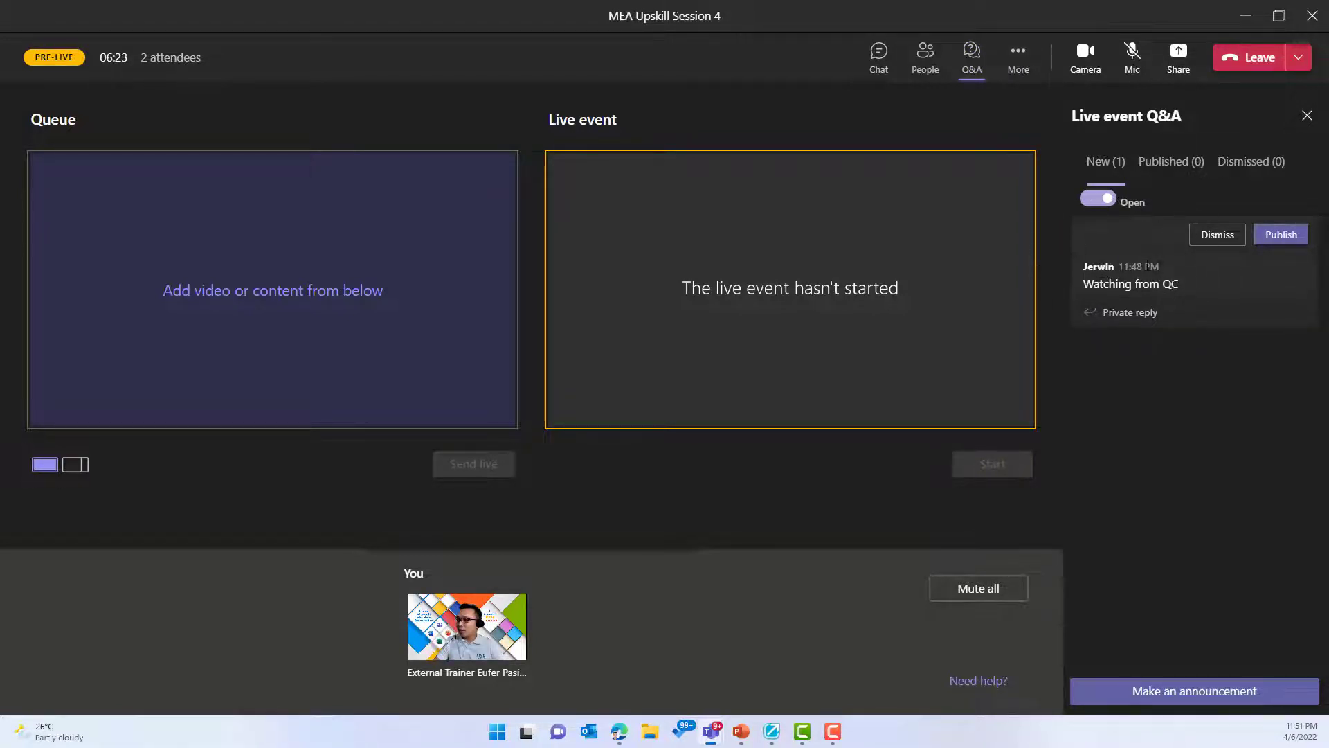
{"action": "left_click_drag", "start_coordinate": [1180, 284], "coordinate": [1093, 303]}
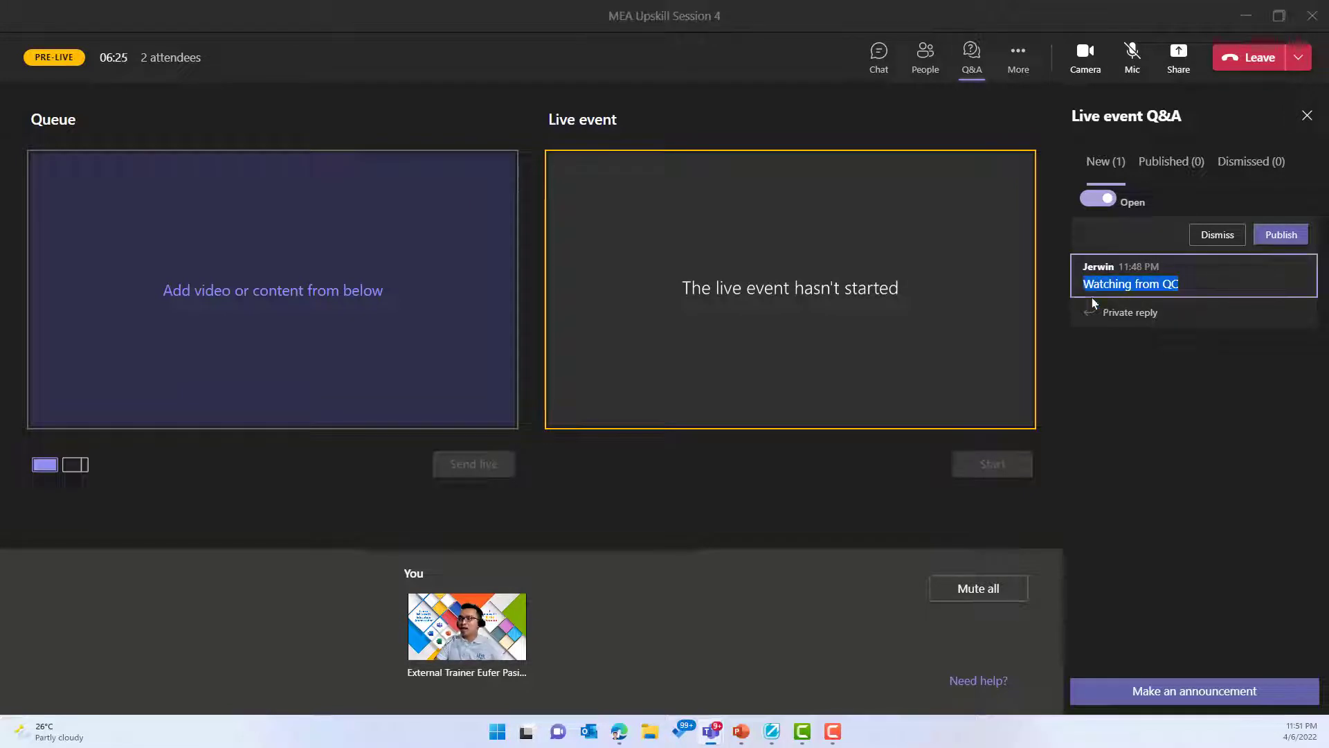
{"action": "left_click", "coordinate": [1128, 364]}
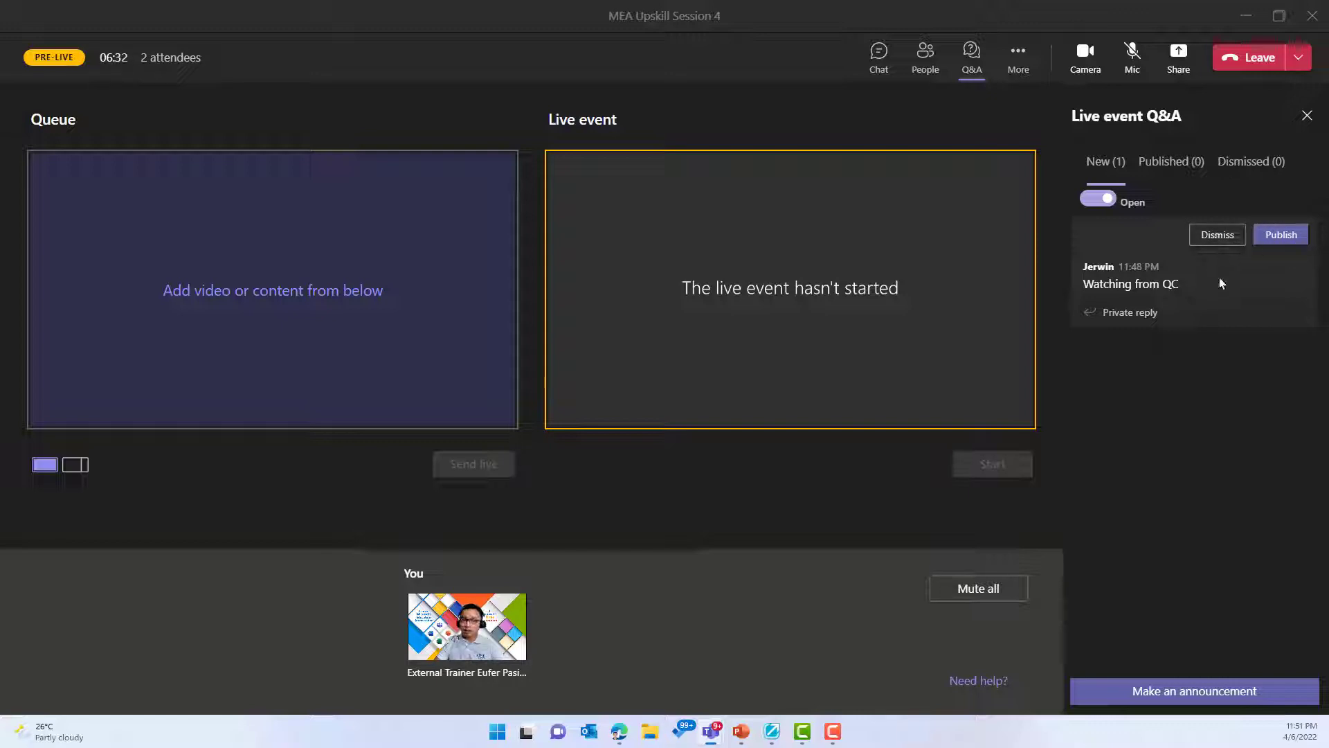
{"action": "left_click", "coordinate": [1269, 167]}
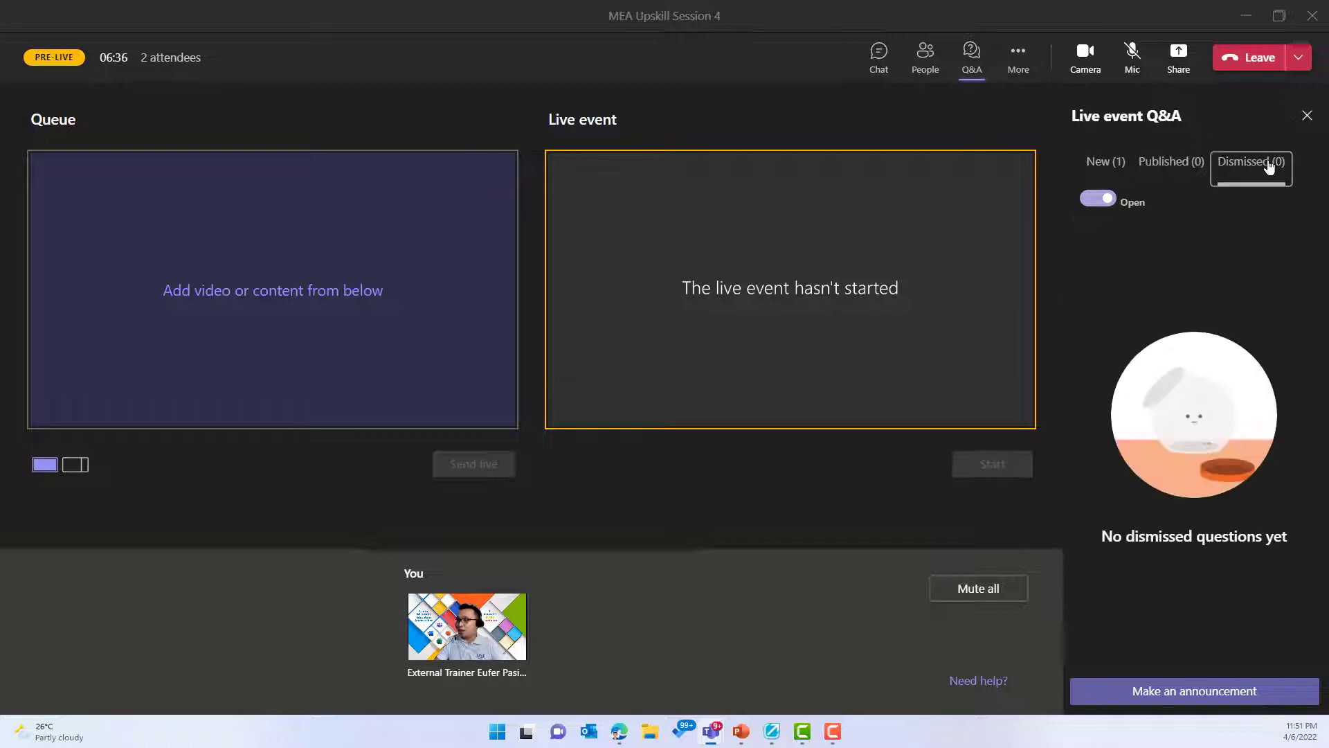
{"action": "left_click", "coordinate": [1111, 170]}
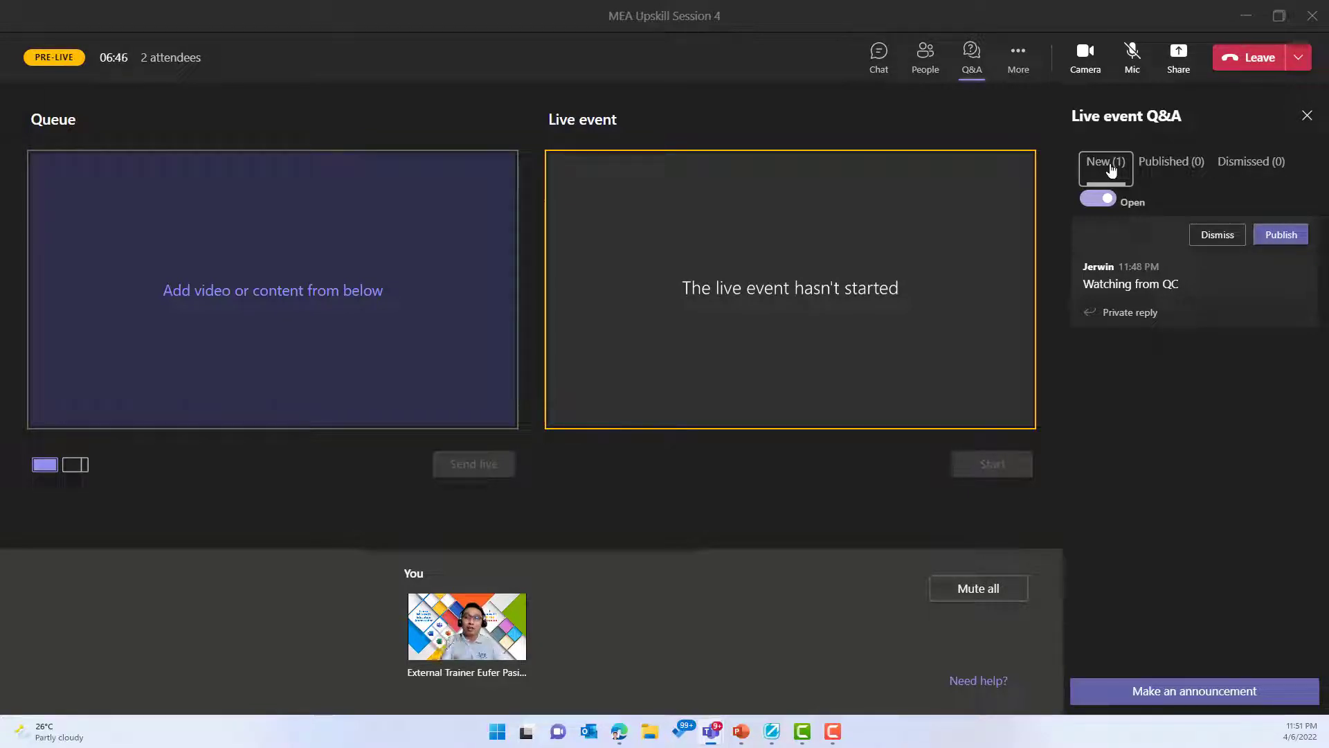
Send the private reply "good to know" to the attendee's "Watching from QC" question
{"action": "left_click", "coordinate": [1284, 236]}
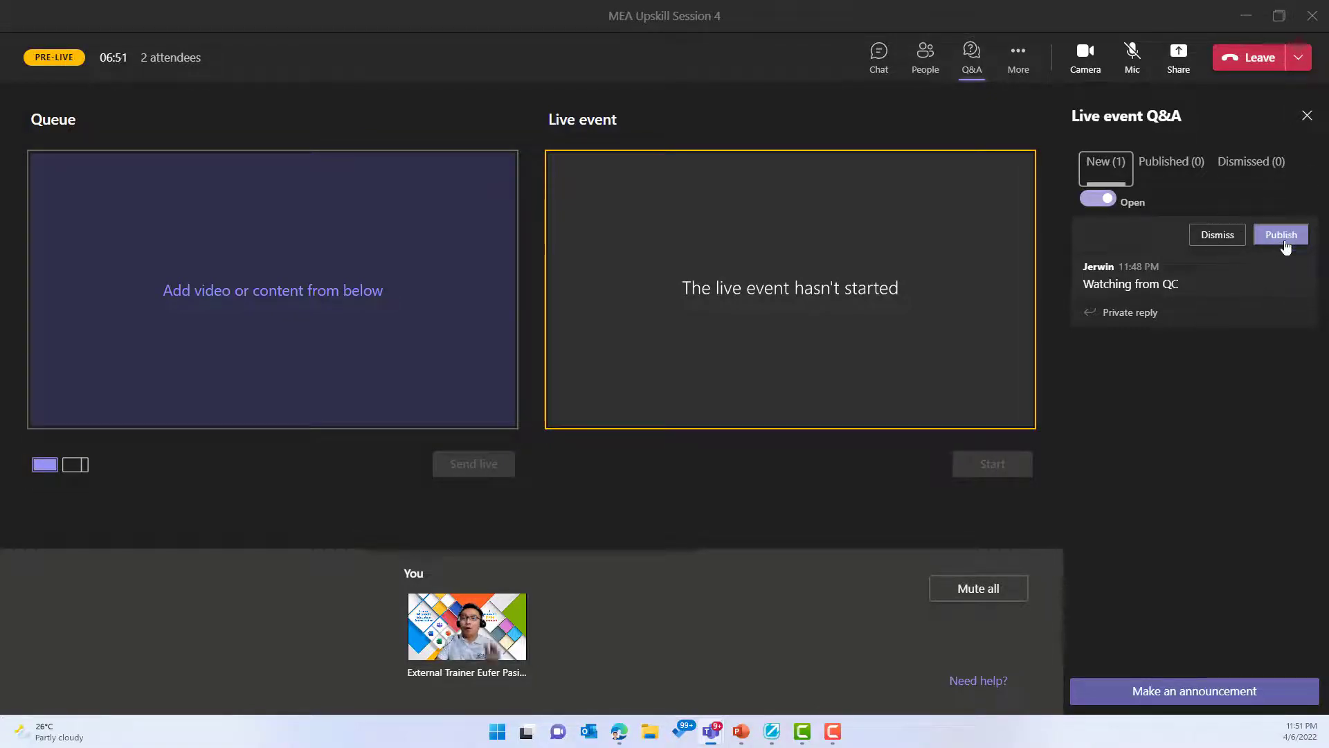
{"action": "left_click", "coordinate": [1166, 317]}
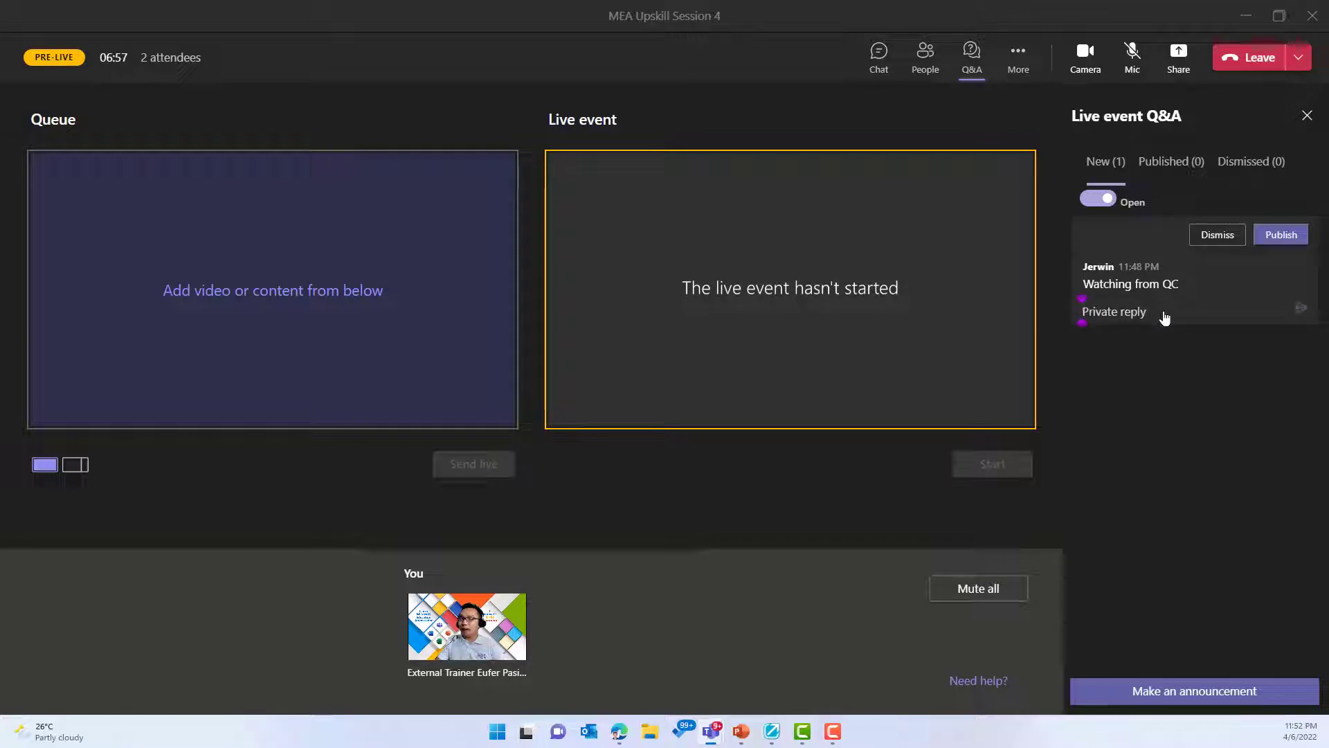
{"action": "type", "text": "good to know"}
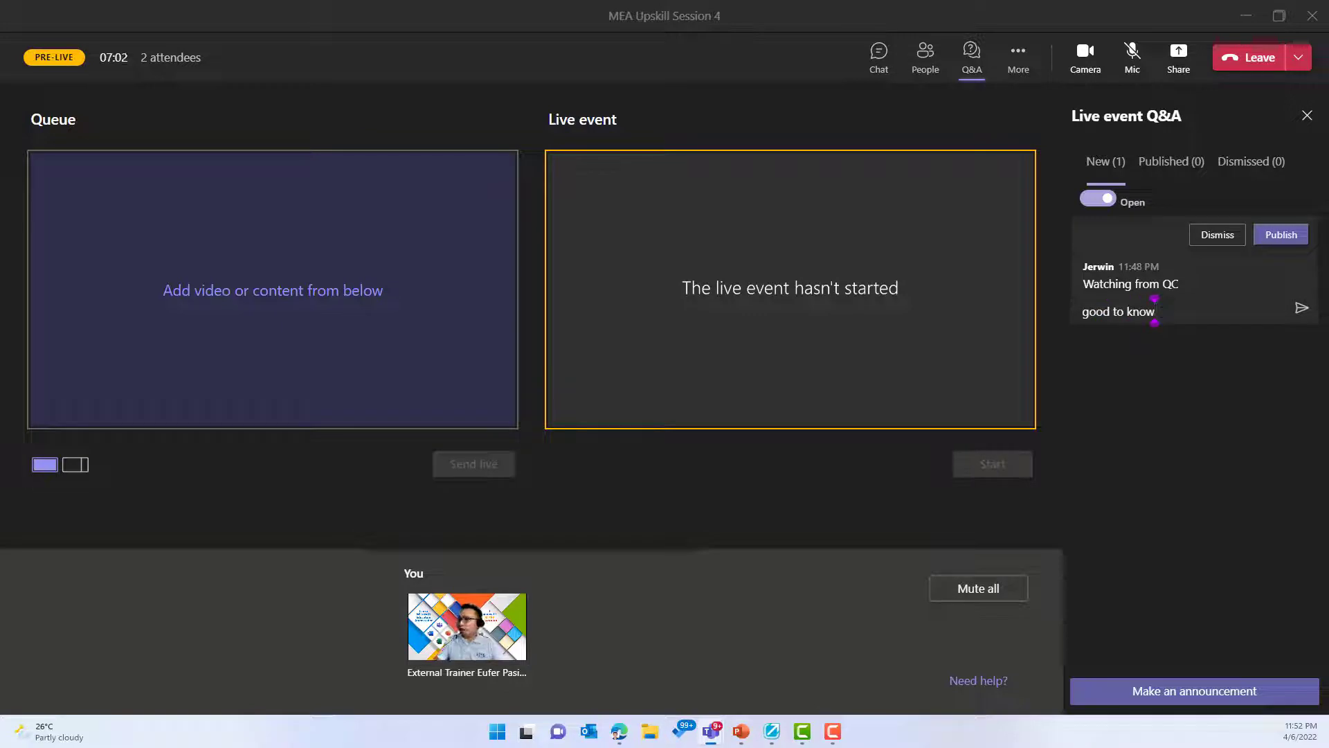
{"action": "left_click", "coordinate": [1301, 307]}
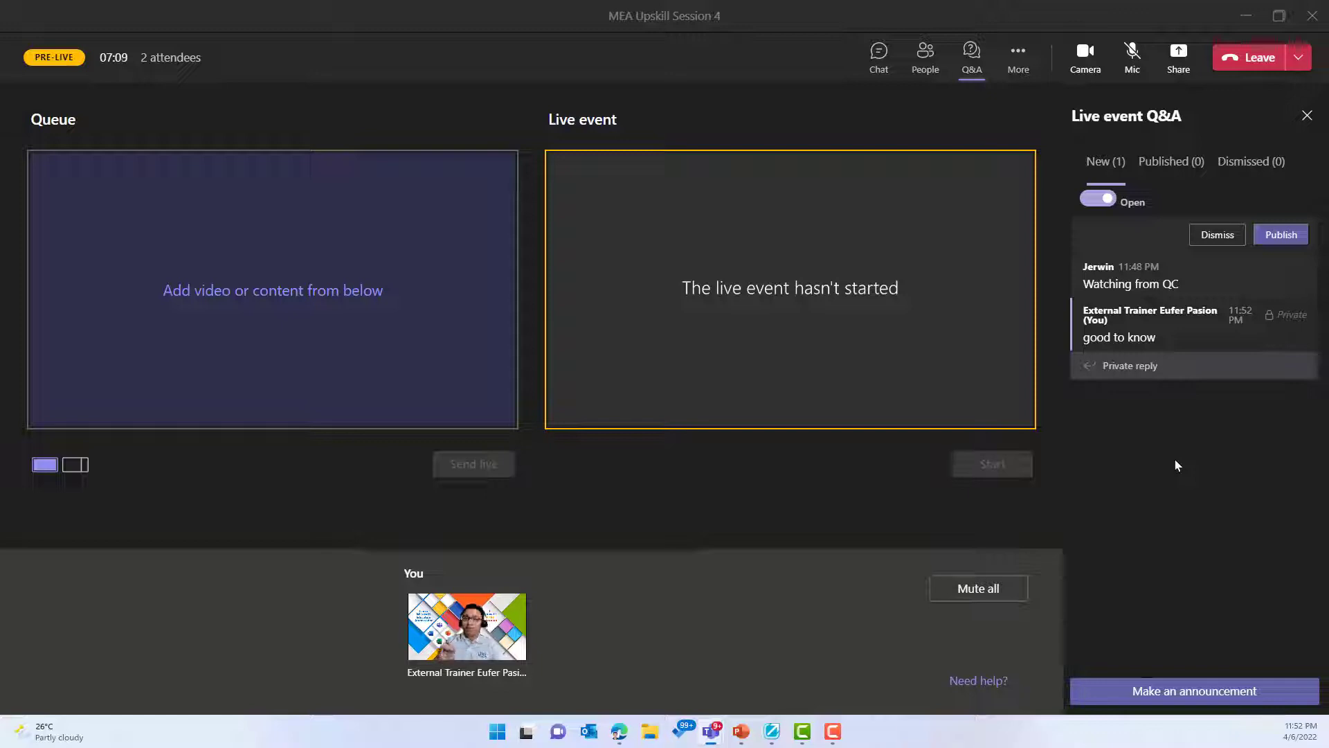
Publish the "Watching from QC" question and post the public reply "Good to know!" under it
{"action": "left_click", "coordinate": [1283, 236]}
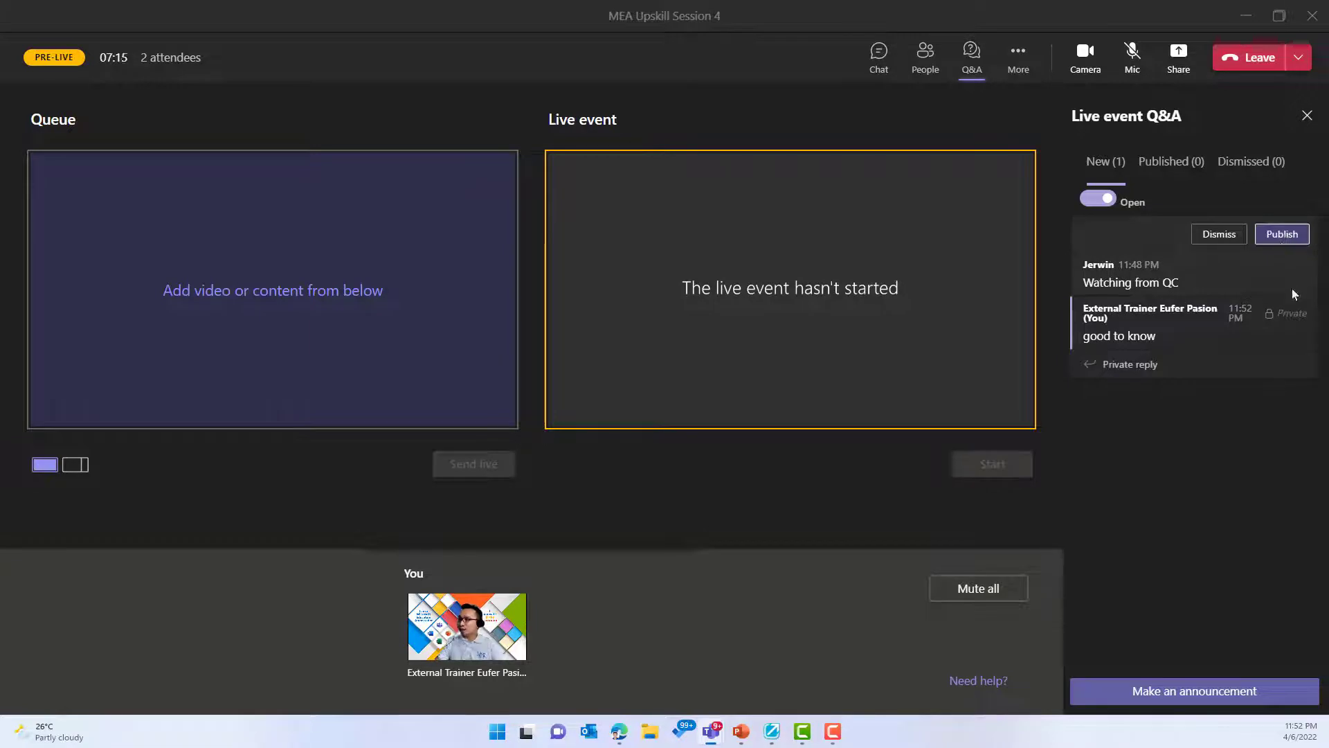
{"action": "left_click", "coordinate": [1181, 163]}
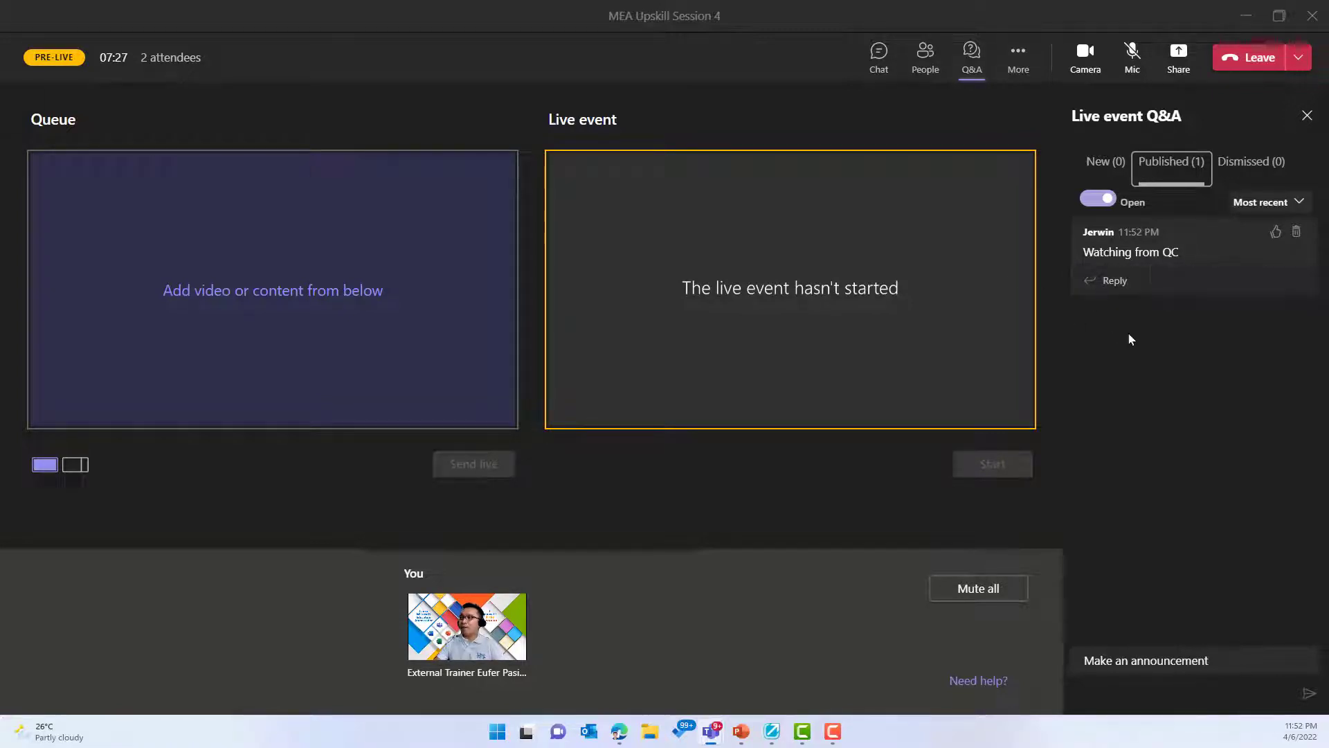
{"action": "left_click", "coordinate": [1164, 281]}
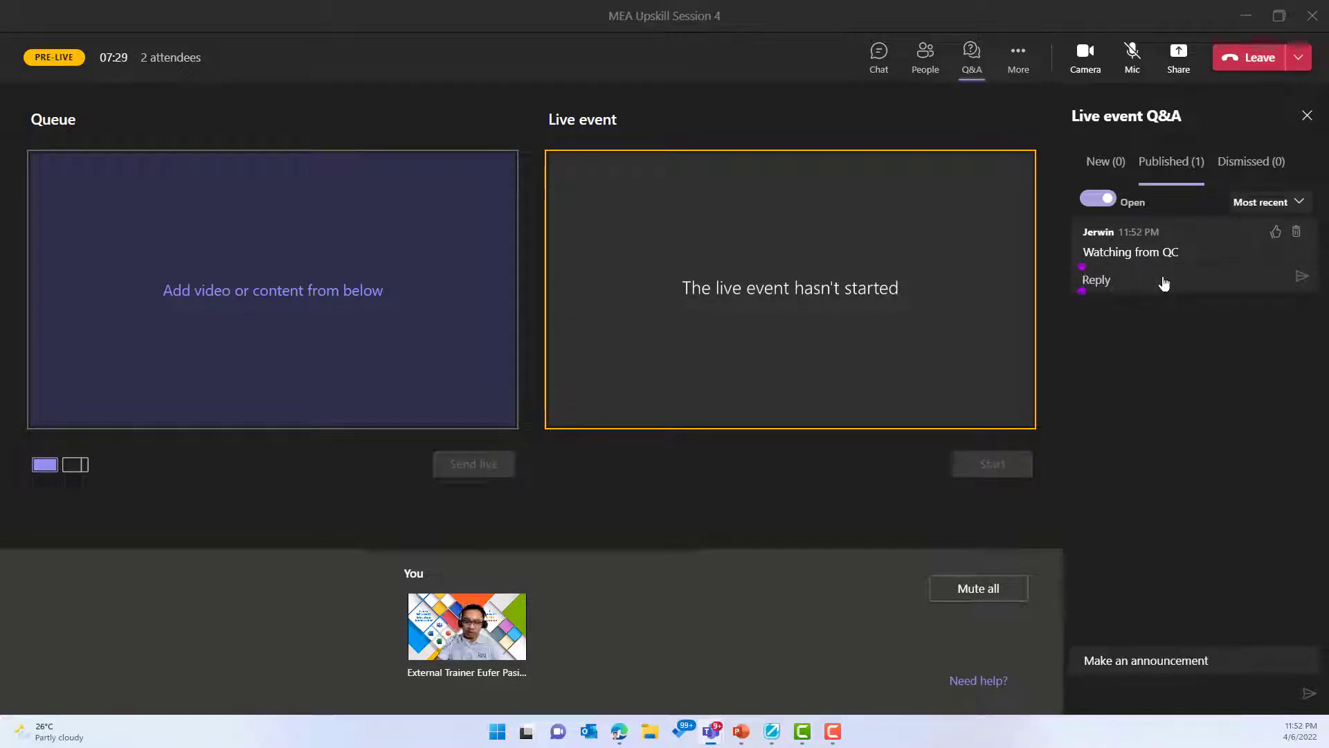
{"action": "type", "text": "Godd to"}
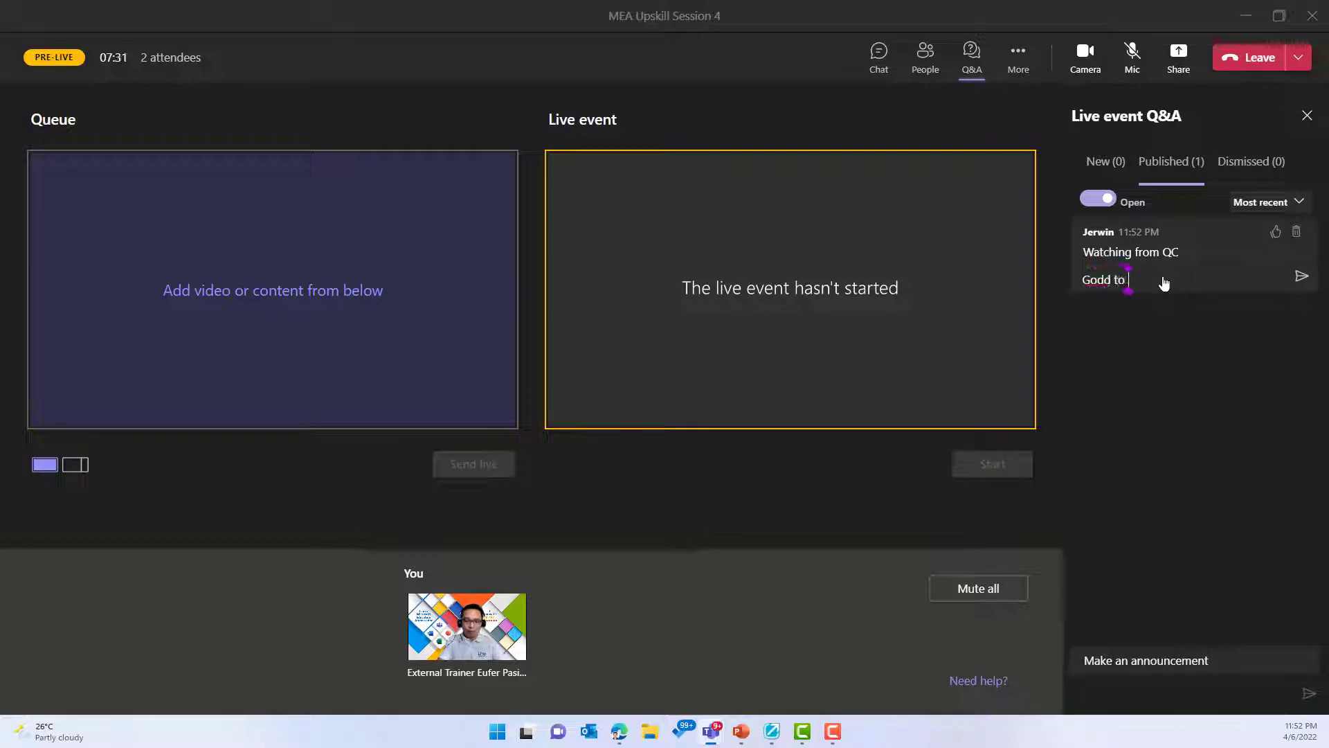
{"action": "type", "text": "know!"}
{"action": "left_click", "coordinate": [1105, 280]}
{"action": "key", "text": "BackSpace"}
{"action": "type", "text": "o"}
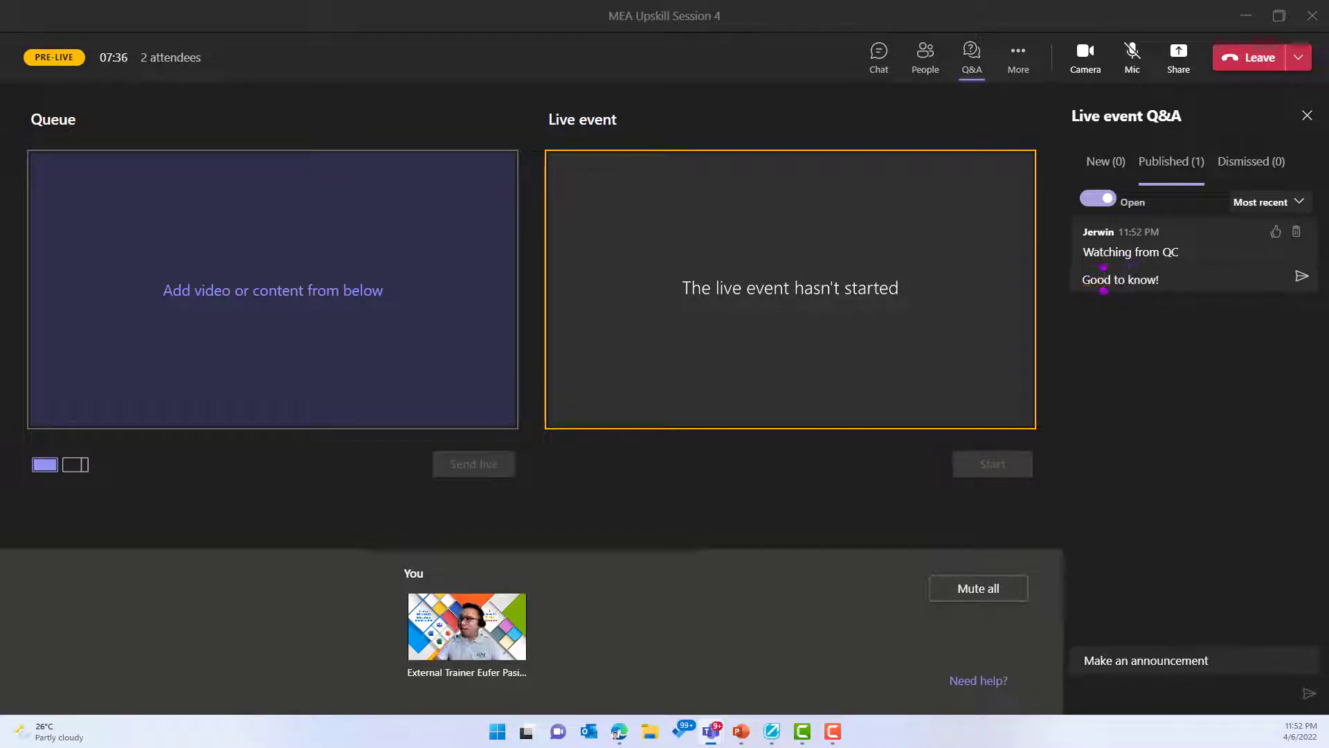
{"action": "left_click", "coordinate": [1162, 280]}
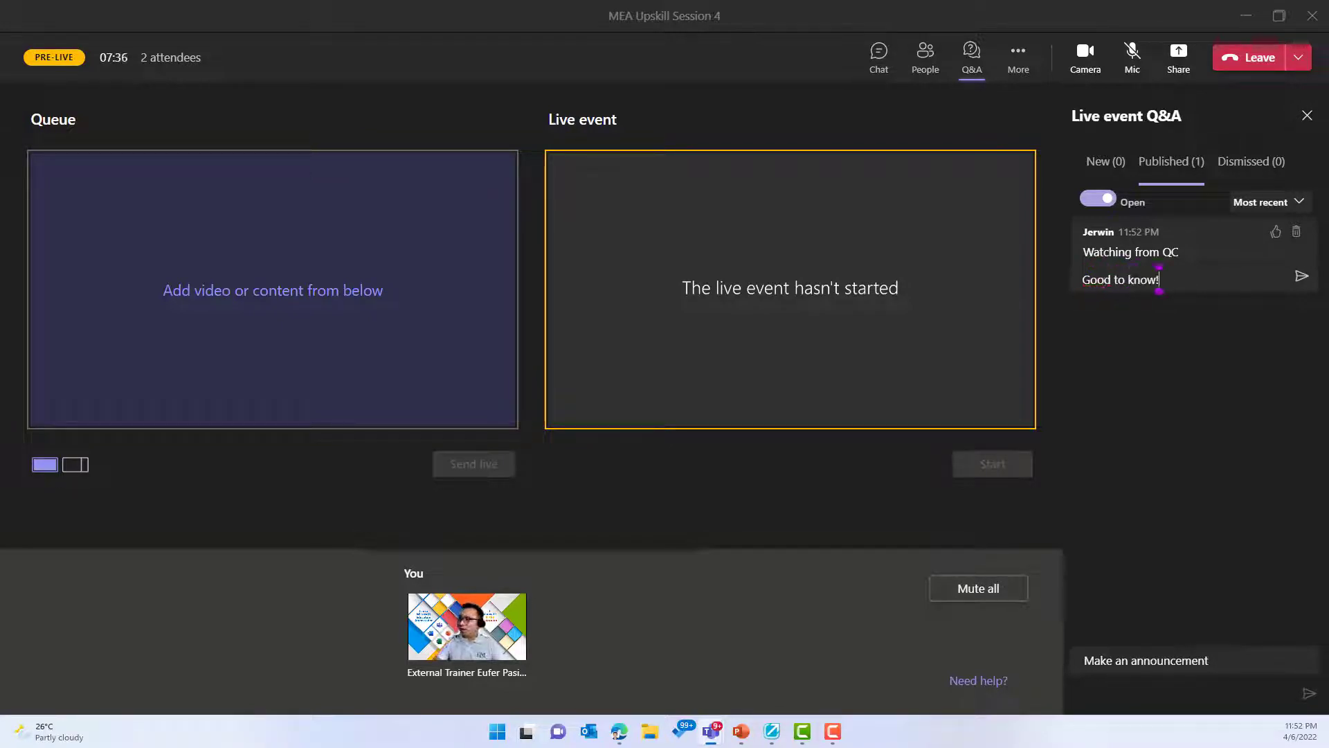
{"action": "left_click", "coordinate": [1302, 279]}
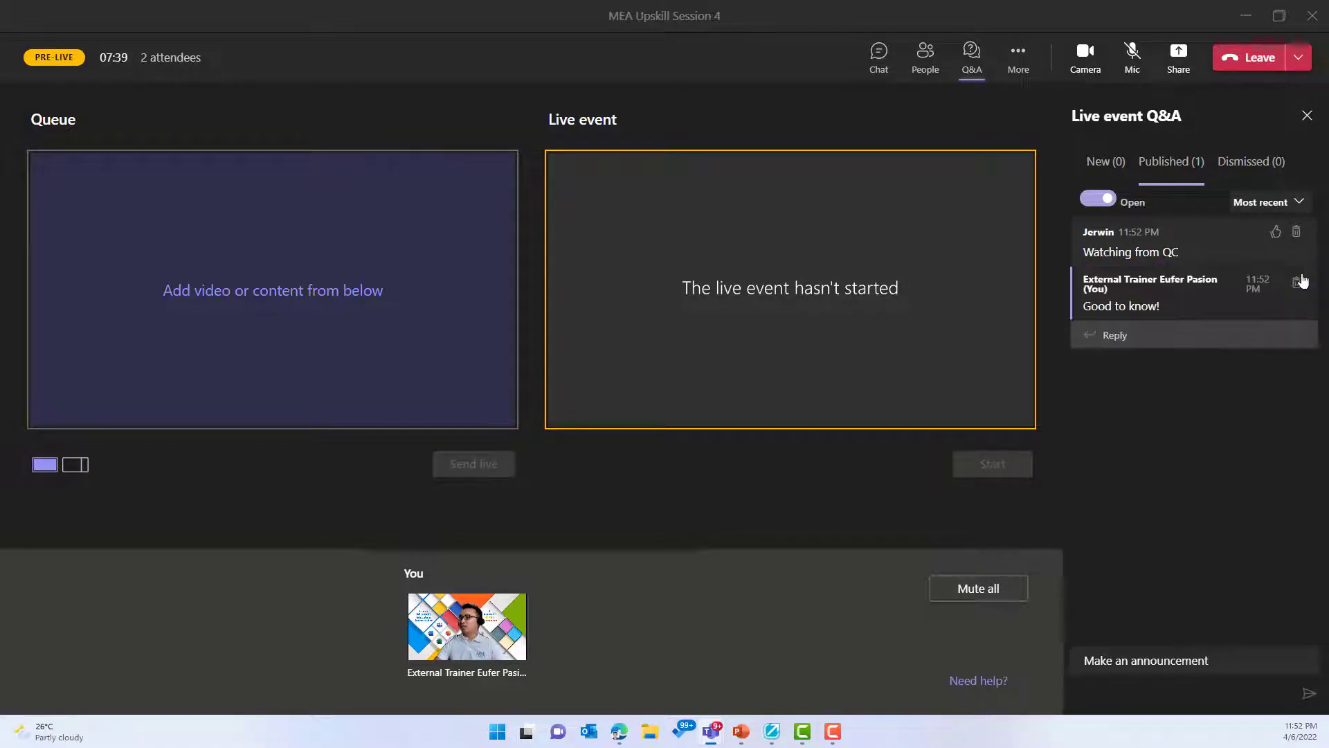
{"action": "left_click", "coordinate": [1276, 236]}
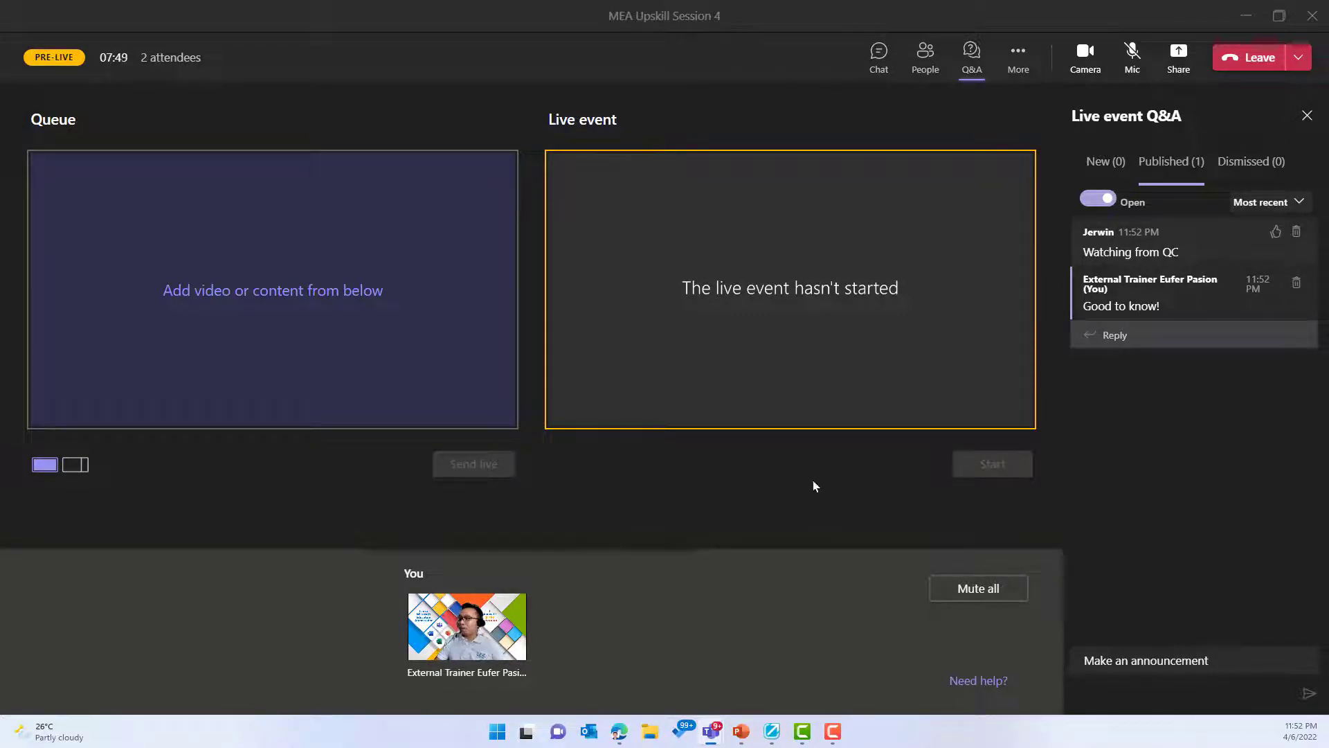
Switch to the attendee's Edge InPrivate window and check the moderator replies under My questions and Featured
{"action": "left_click_drag", "start_coordinate": [0, 139], "coordinate": [858, 3]}
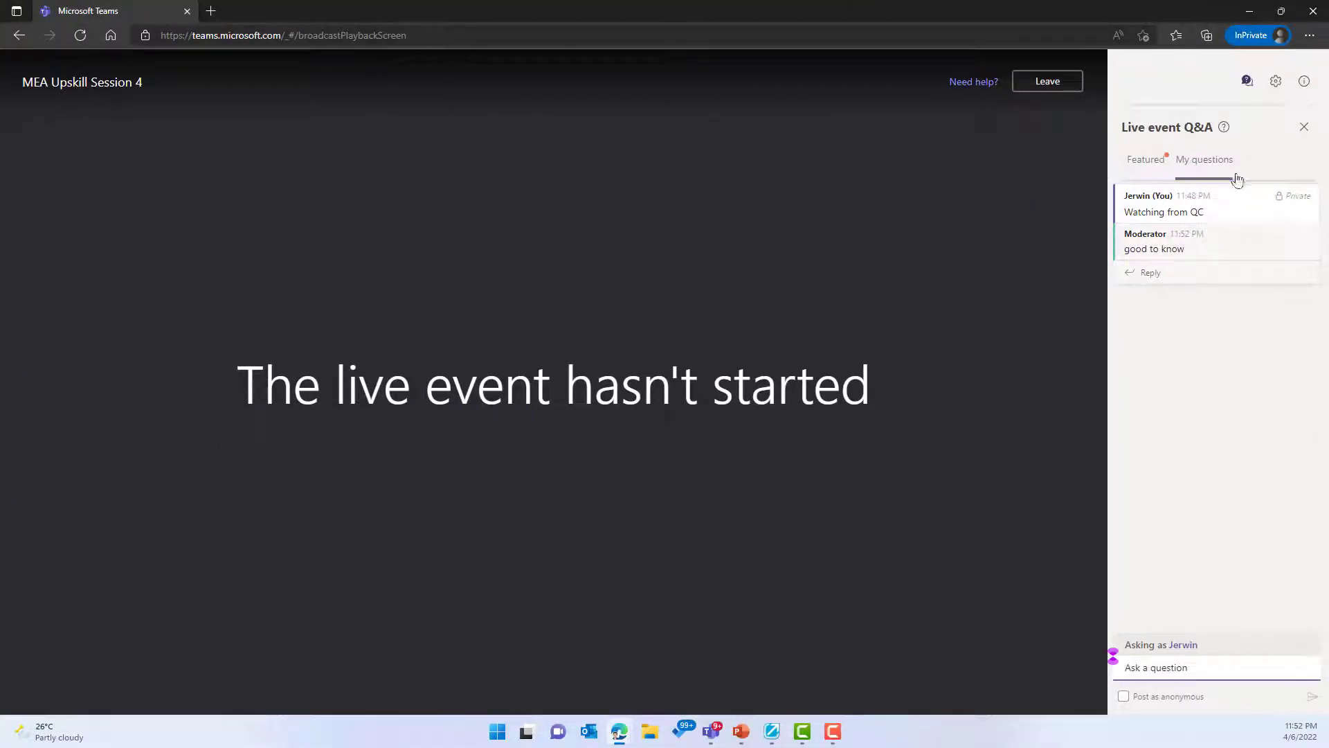
{"action": "left_click", "coordinate": [1215, 166]}
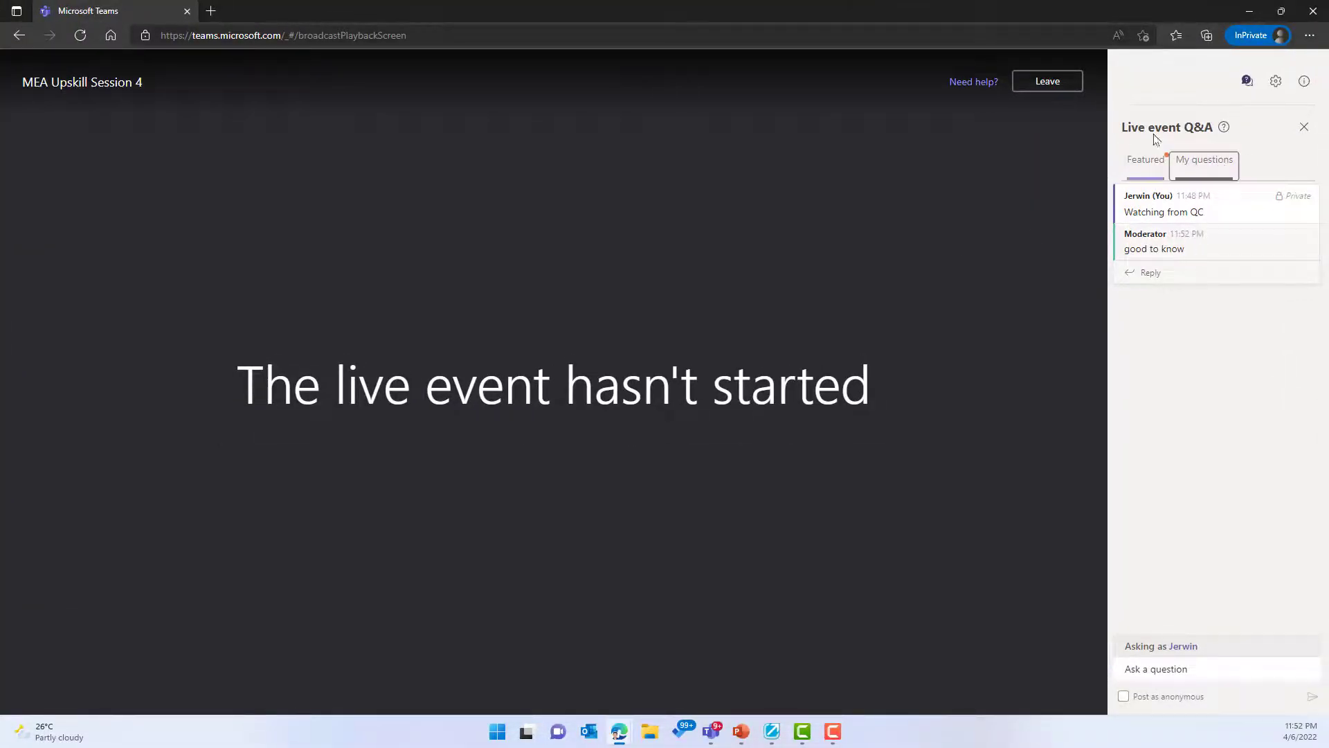
{"action": "left_click", "coordinate": [1301, 199]}
{"action": "left_click", "coordinate": [1144, 169]}
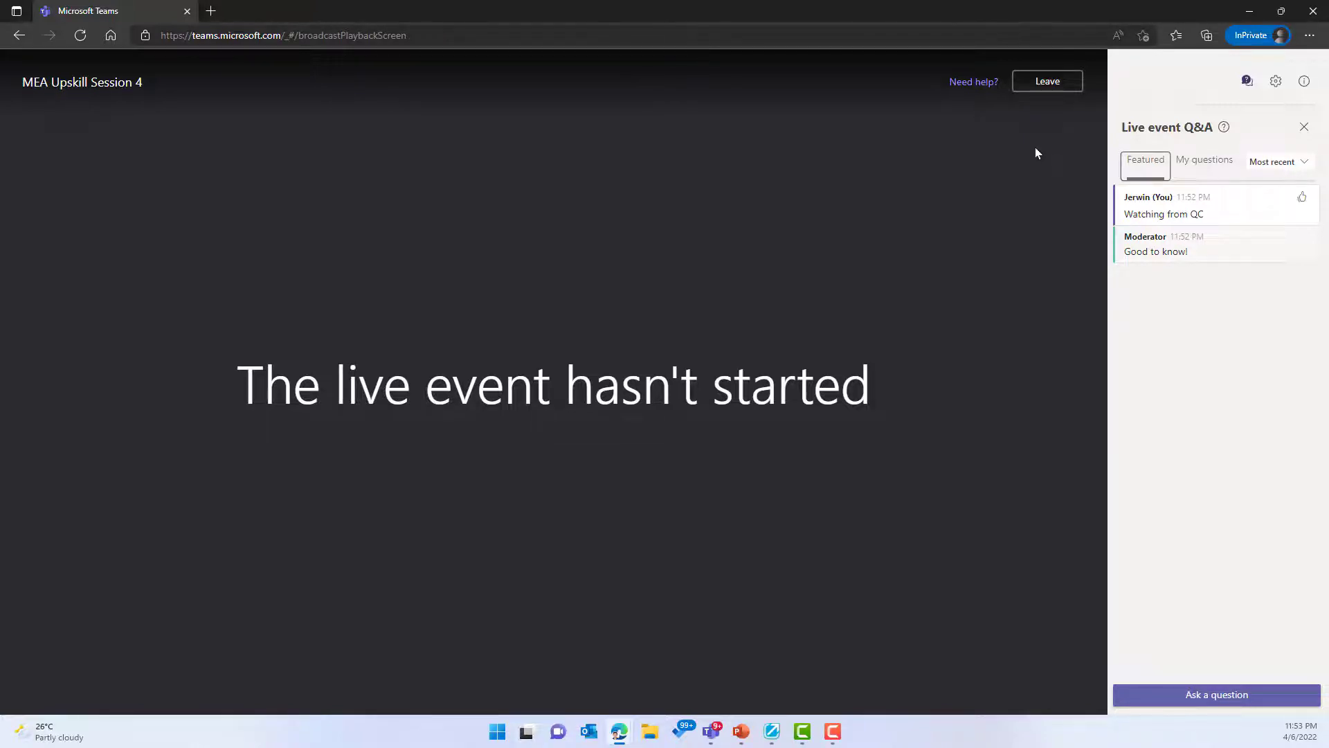
Return to the Teams producer window and close the live event Q&A
{"action": "left_click_drag", "start_coordinate": [1057, 5], "coordinate": [0, 741]}
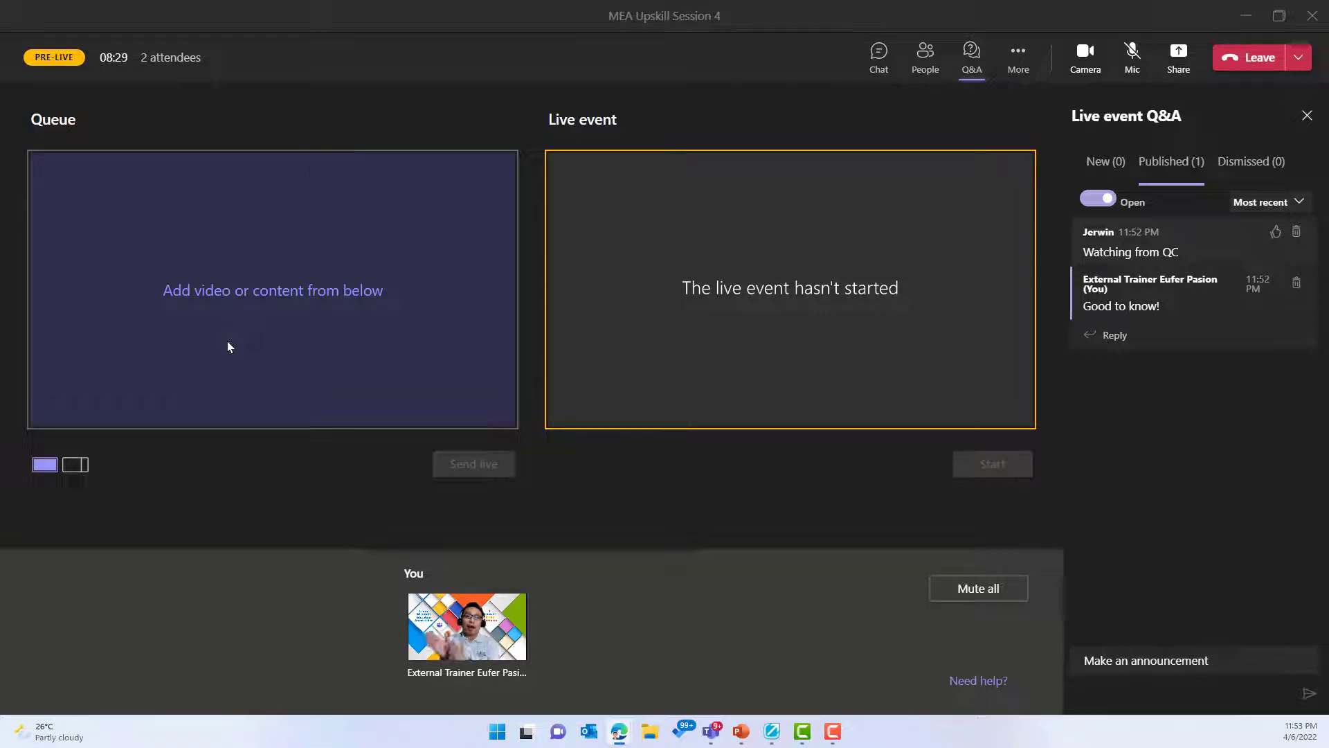
{"action": "left_click", "coordinate": [1307, 115]}
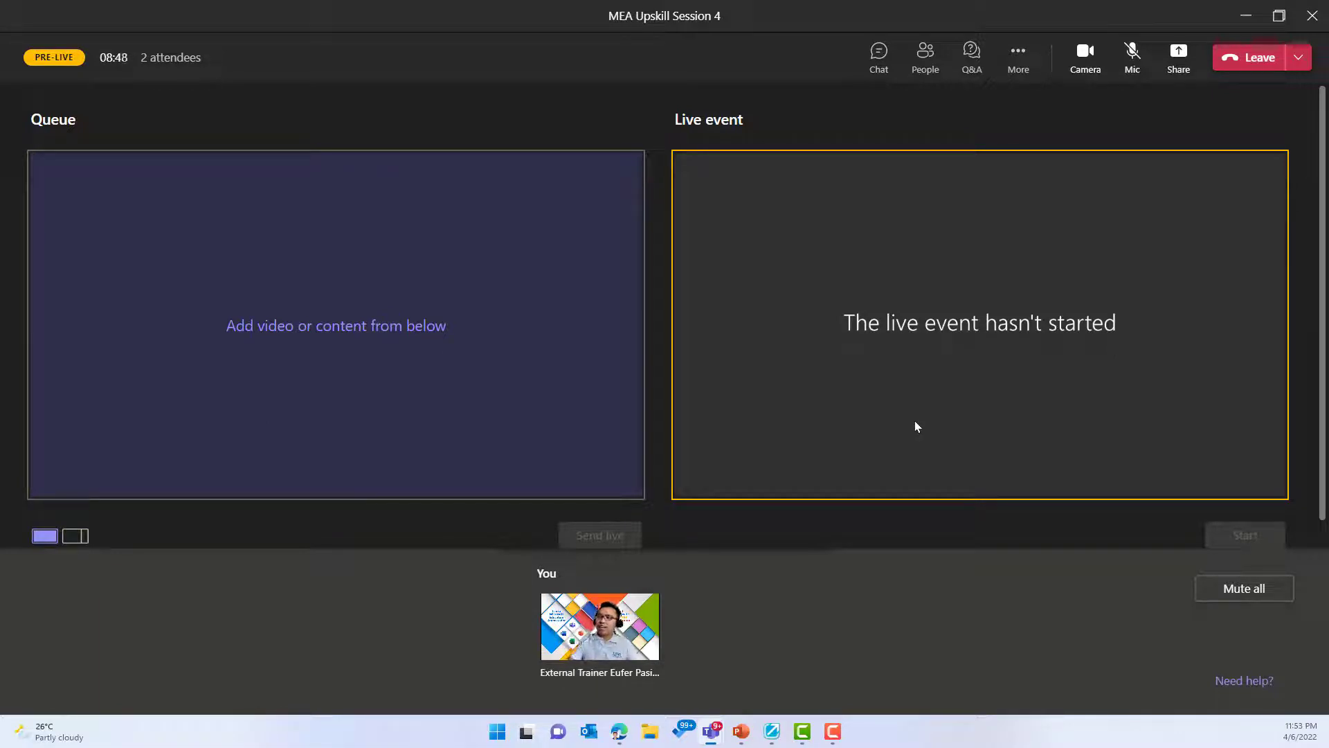
{"action": "left_click", "coordinate": [929, 385]}
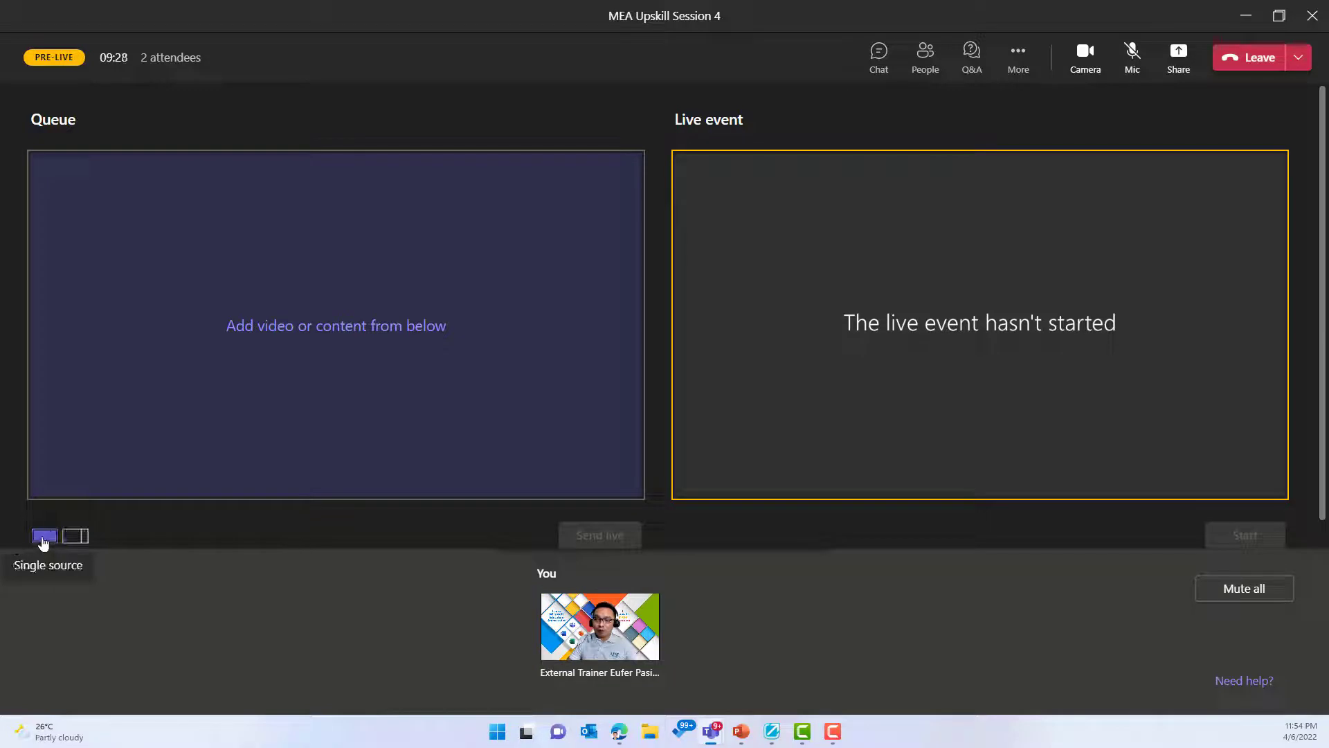
Queue the presenter's camera video in the single-source layout and send it to the live event feed
{"action": "left_click", "coordinate": [604, 638]}
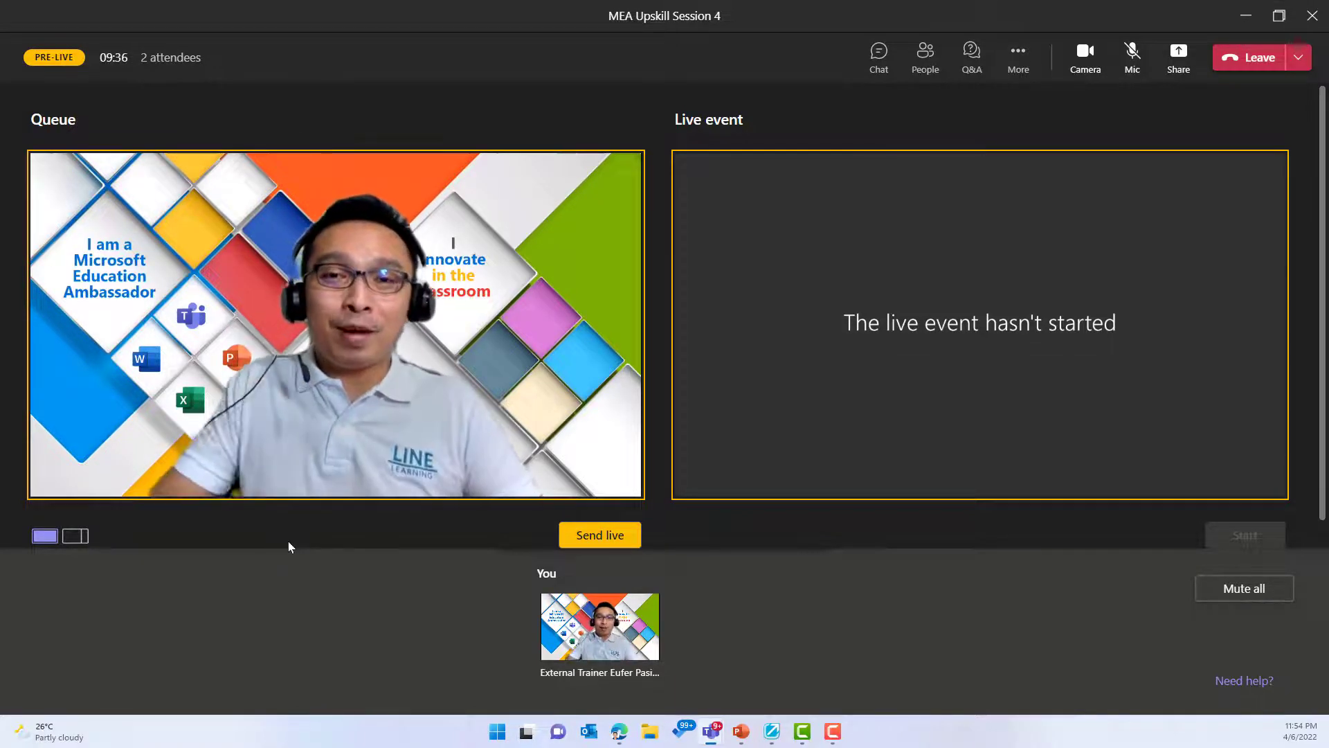
{"action": "left_click", "coordinate": [953, 398]}
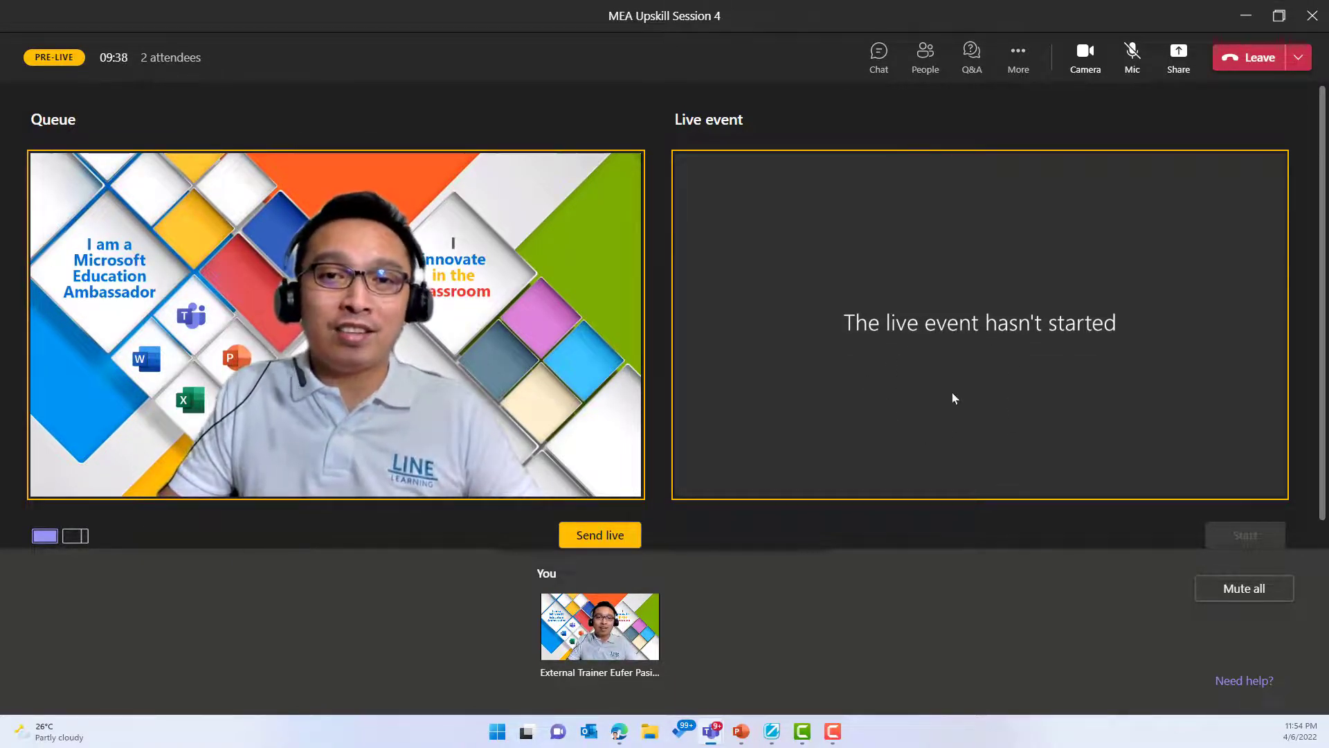
{"action": "left_click", "coordinate": [953, 398]}
{"action": "left_click", "coordinate": [953, 398]}
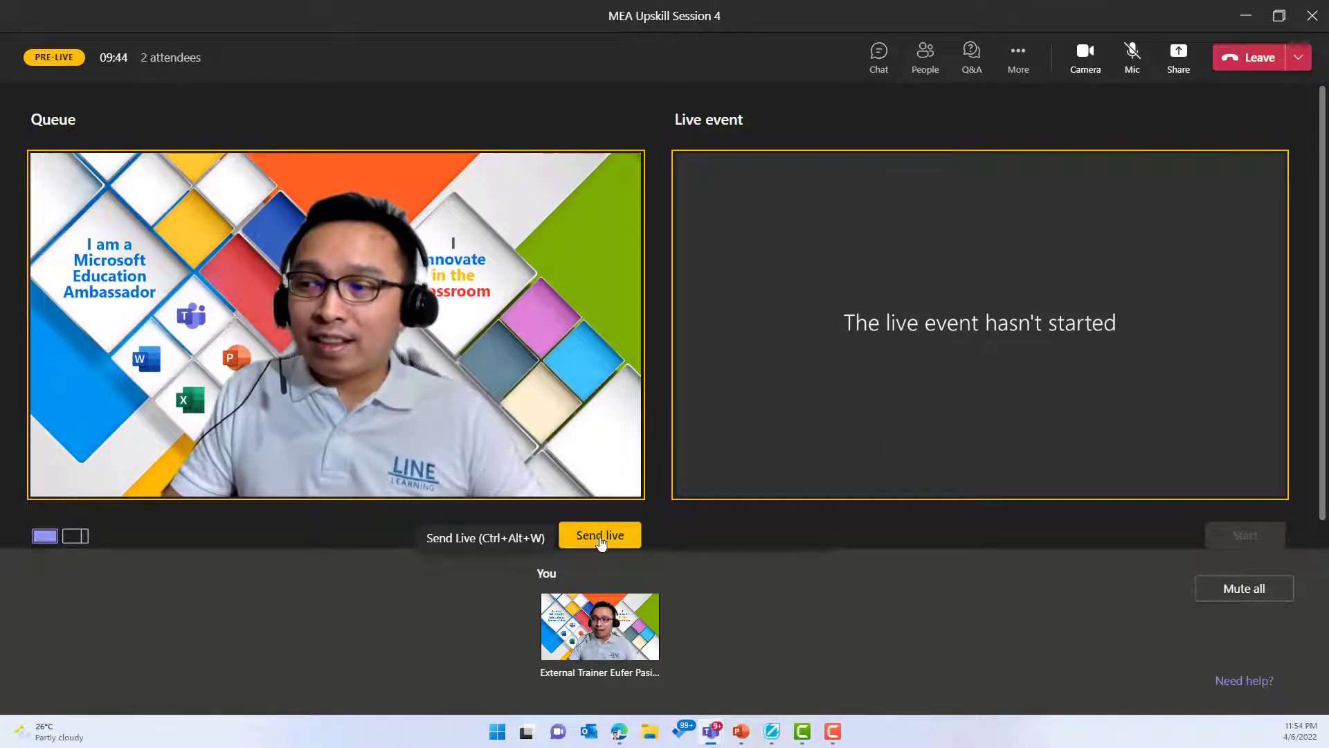
{"action": "left_click", "coordinate": [601, 542]}
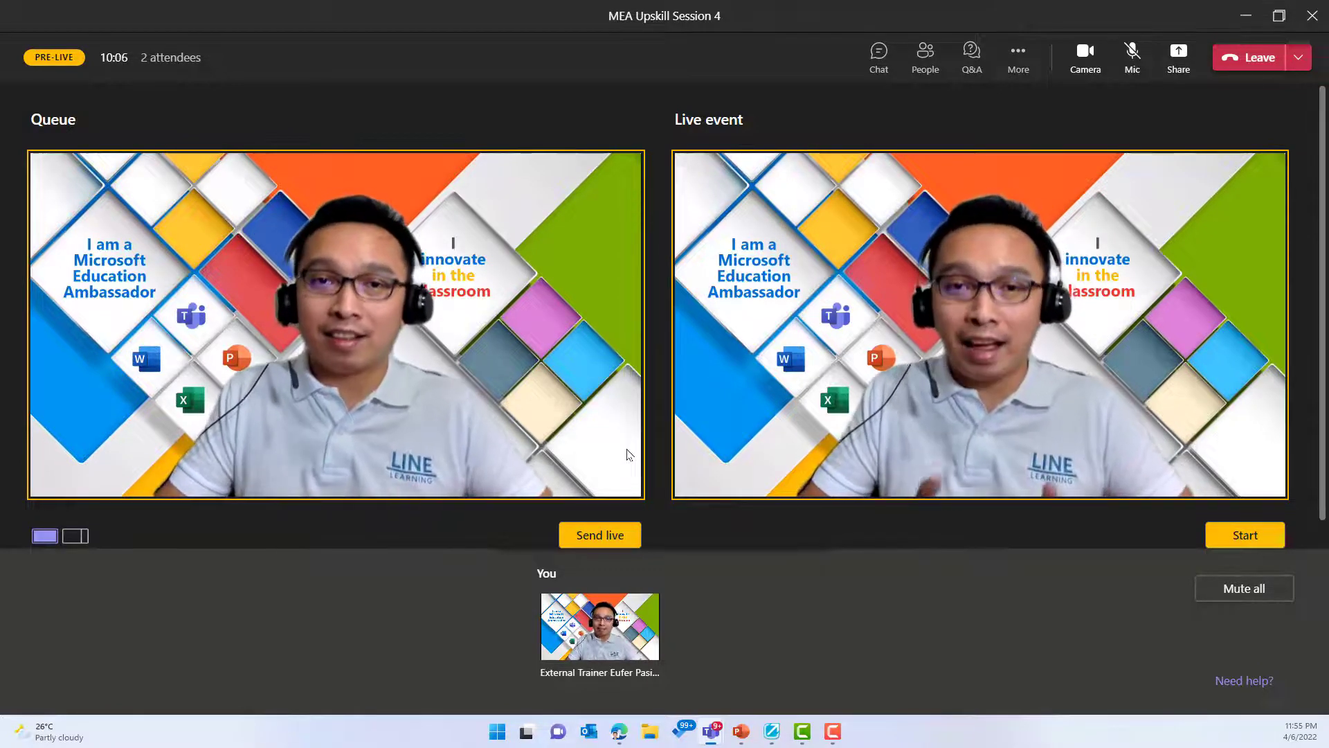
{"action": "left_click", "coordinate": [1276, 540]}
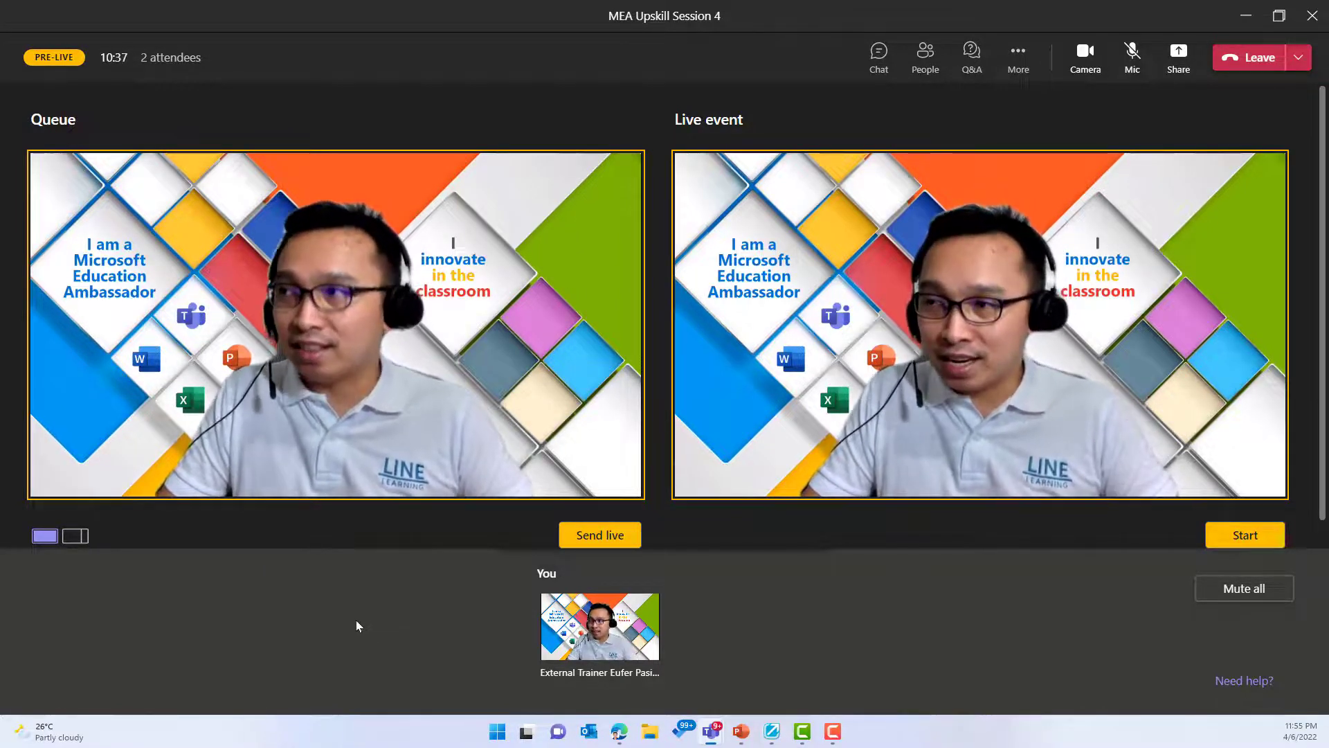
Share Screen #2 as content for the live event and select that content for the queue
{"action": "left_click", "coordinate": [1181, 58]}
{"action": "scroll", "coordinate": [234, 626], "scroll_direction": "down", "scroll_amount": 3}
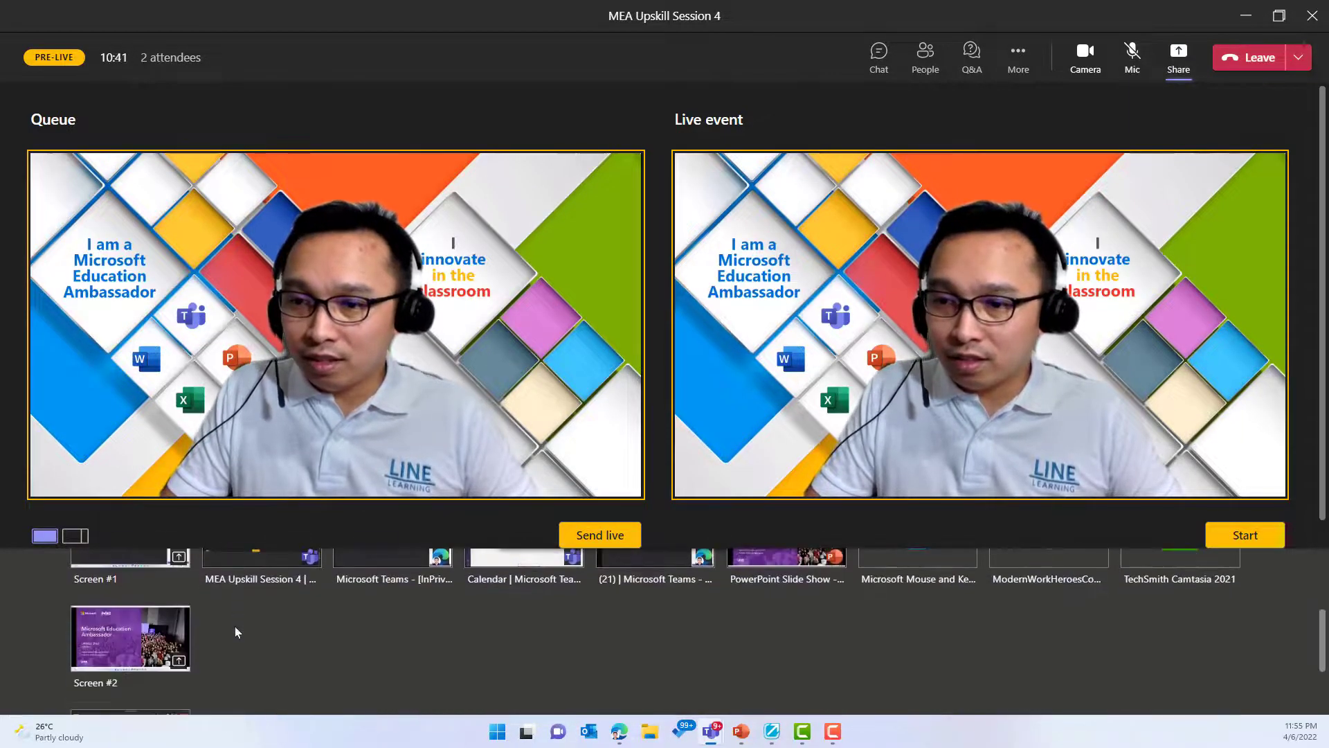
{"action": "left_click", "coordinate": [126, 650]}
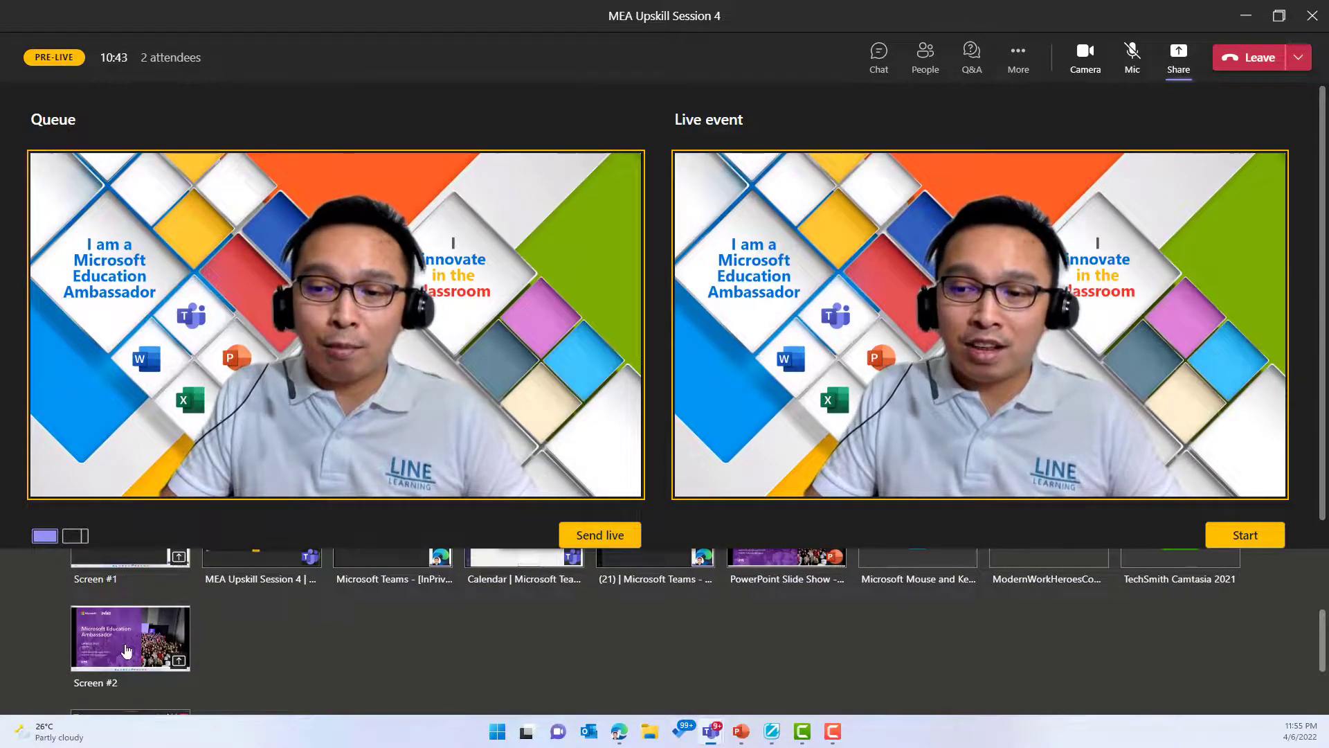
{"action": "left_click", "coordinate": [126, 651]}
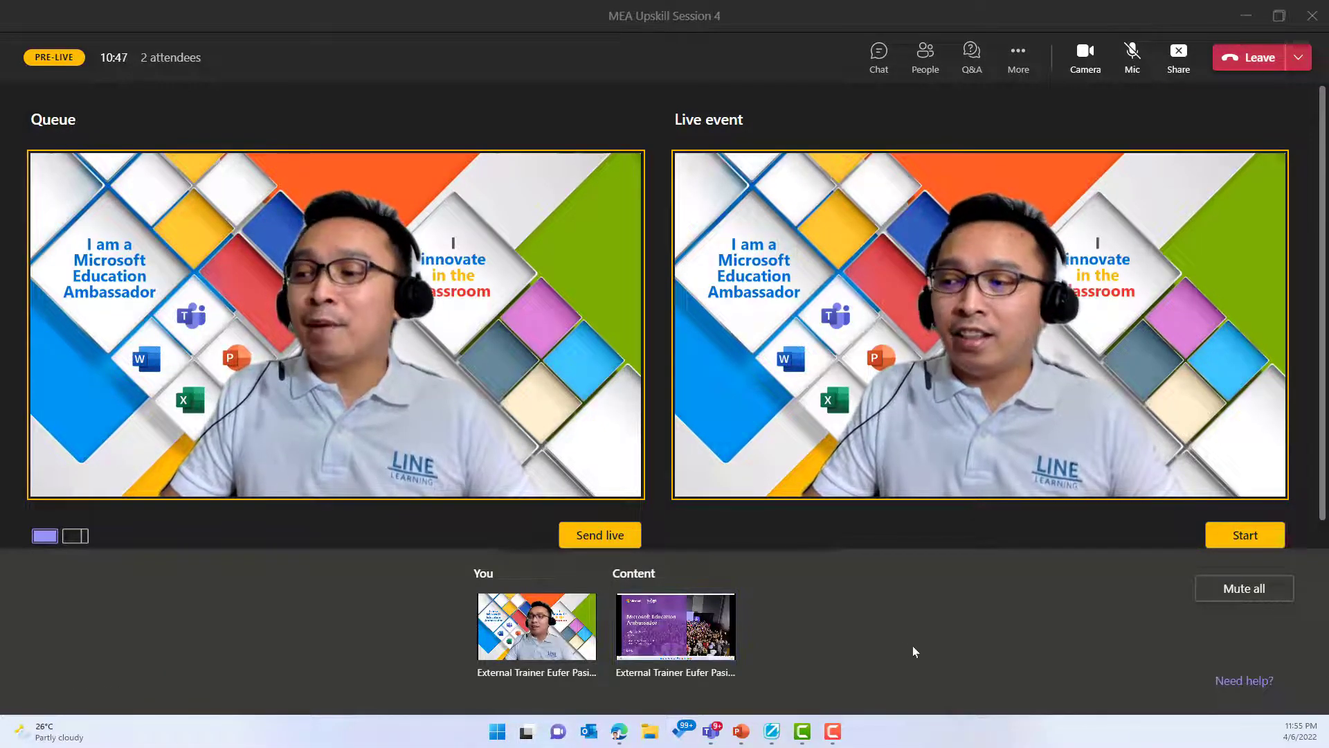
{"action": "left_click", "coordinate": [674, 639]}
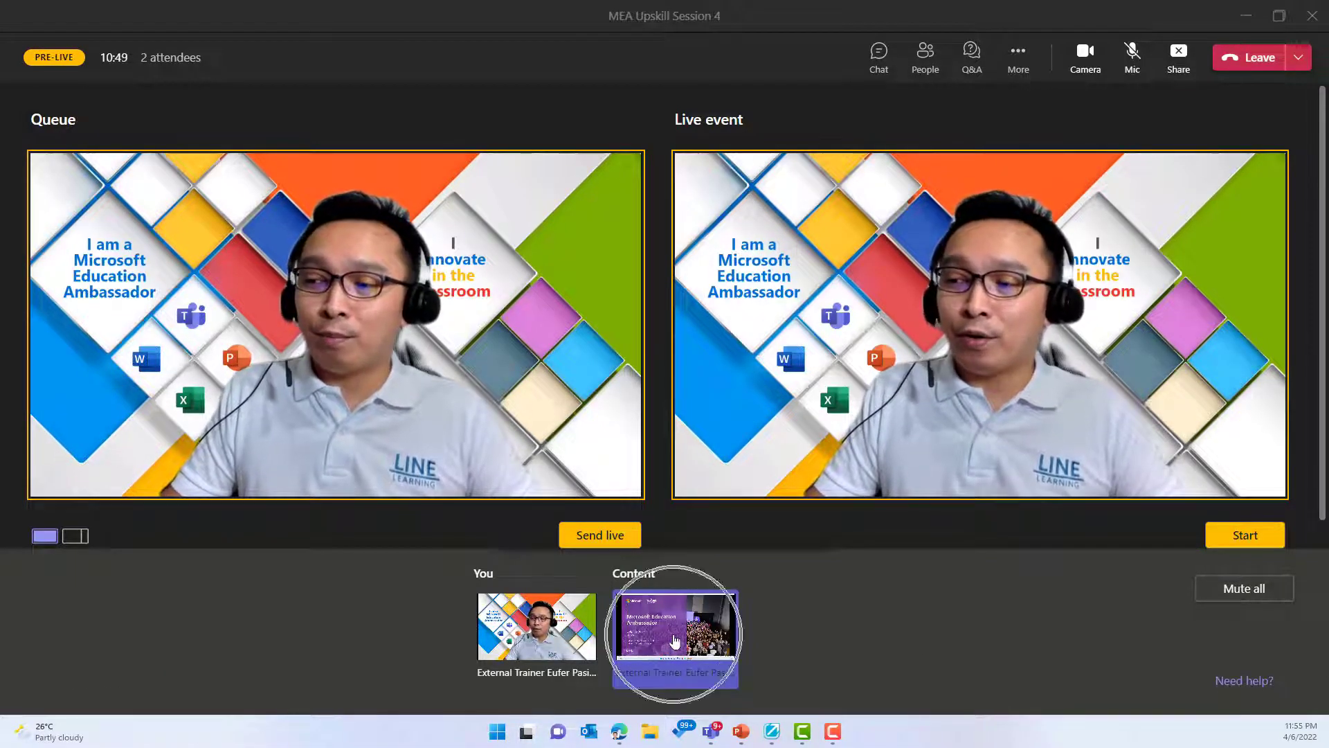